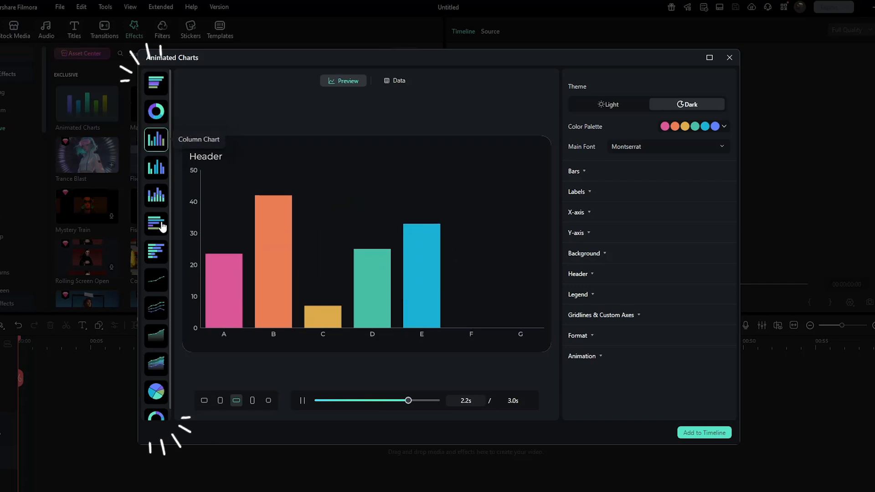
Step: Choose the single-series horizontal bar chart and rename its data columns to Platform and Users
click(160, 225)
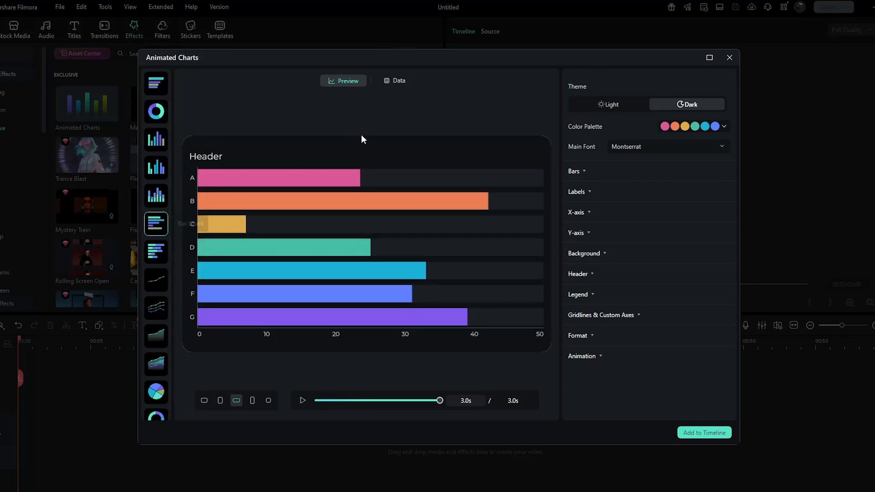
click(395, 87)
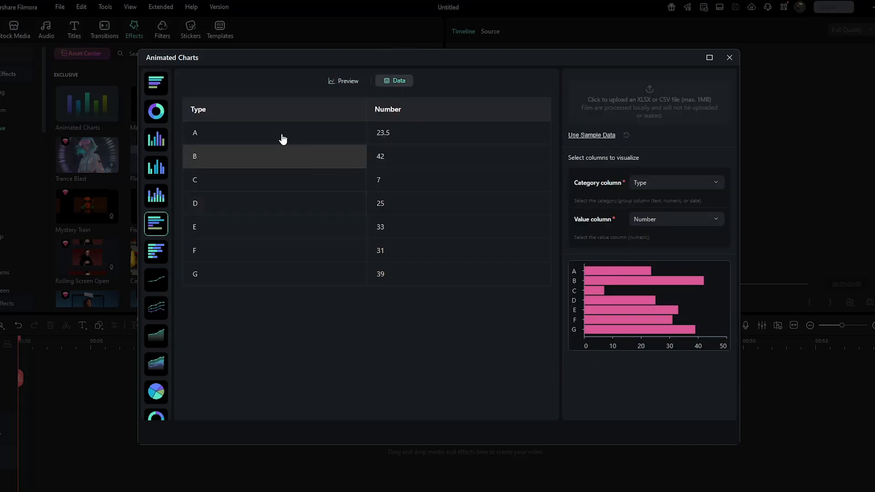
click(221, 111)
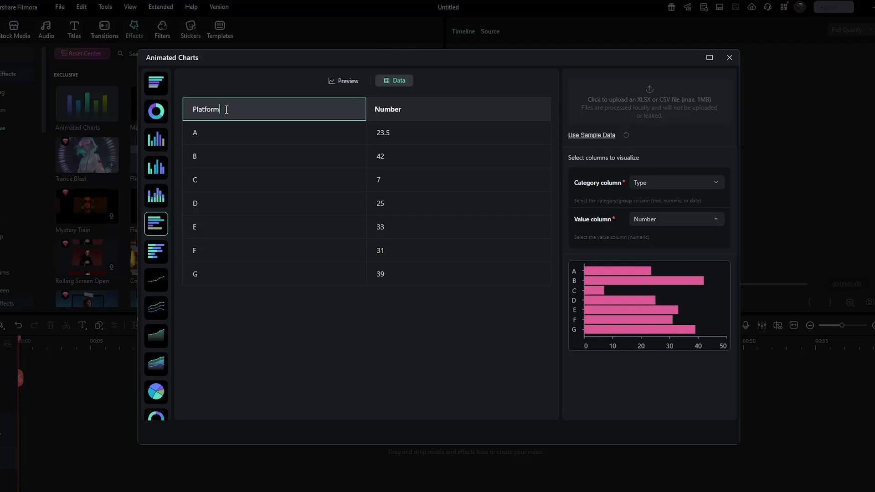
text(Platform)
double_click(386, 110)
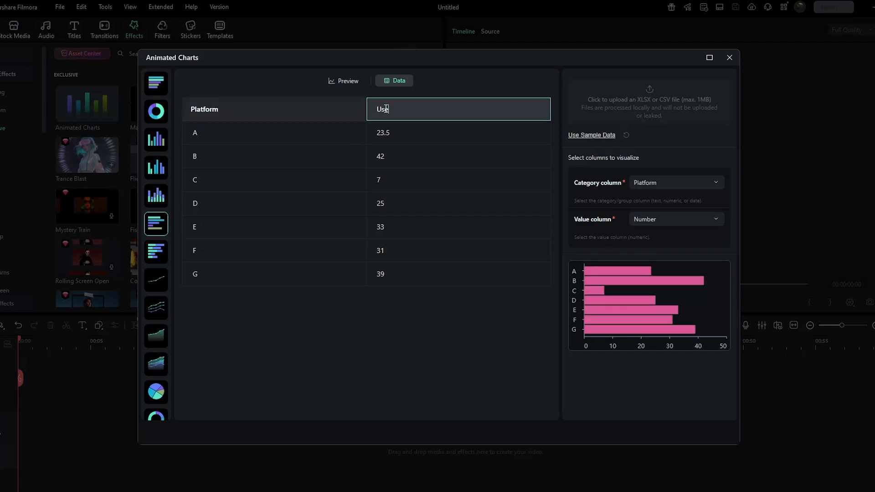
Step: Rename the first four categories in the Platform column to YouTube, Instagram, Tiktok and Facebook
double_click(199, 135)
text(YouTube)
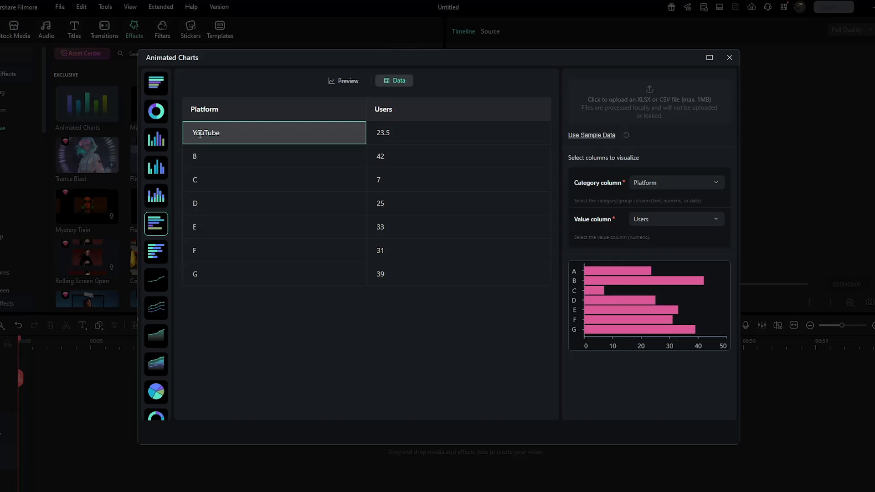
double_click(195, 157)
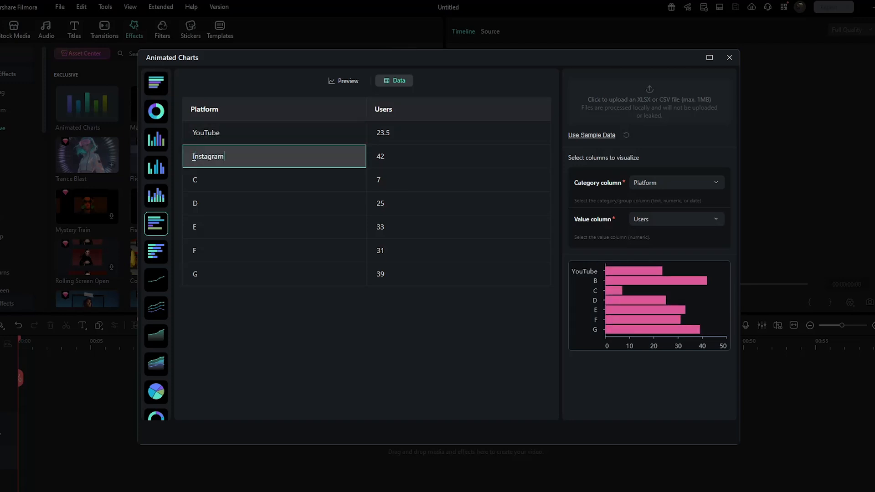
double_click(196, 179)
text(Tiktok)
double_click(194, 204)
text(Facebook)
Step: Rename the last three categories in the Platform column to Snapchat, X and Pintrest
double_click(195, 227)
text(Snapchat)
double_click(195, 250)
text(X)
double_click(200, 272)
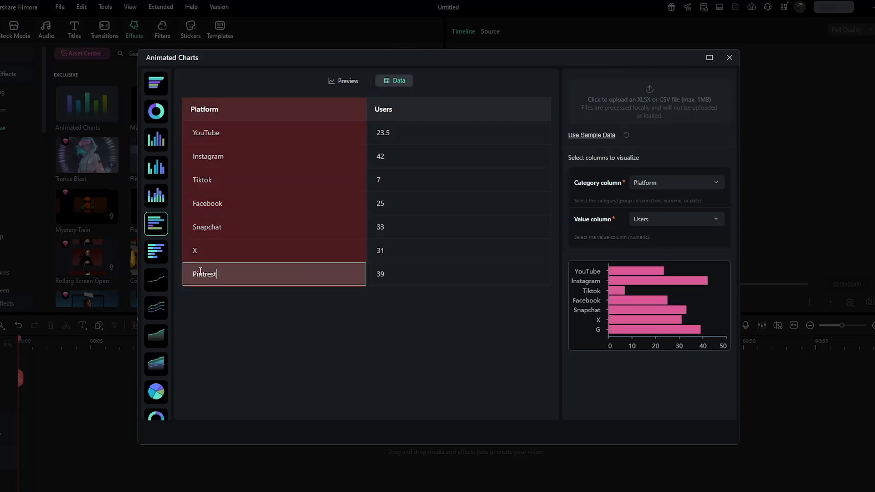
text(Pintrest)
Step: Set the Users values to 2650 for YouTube, 1600 for Instagram, 1550 for Tiktok and 2950 for Facebook
double_click(381, 135)
text(2650)
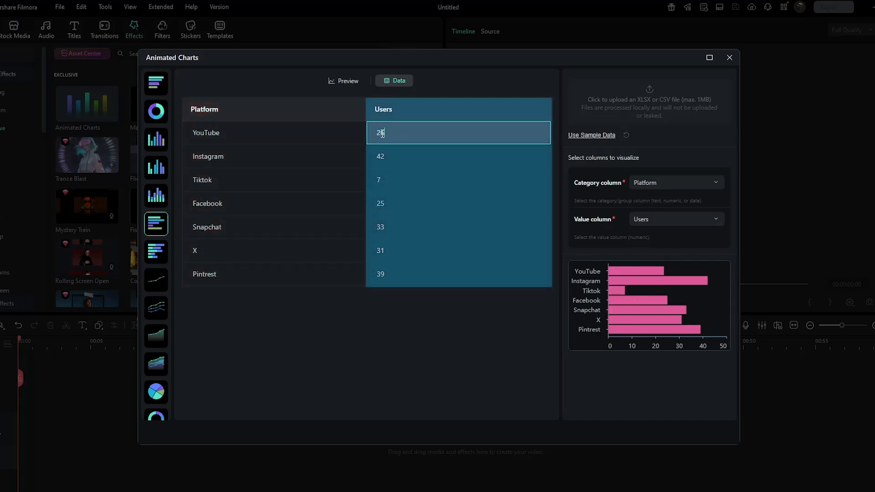
double_click(381, 158)
text(1600)
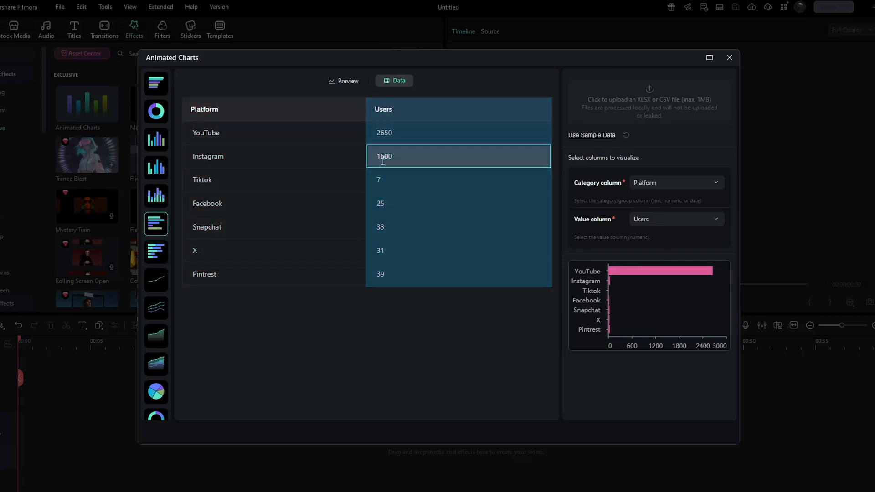
double_click(380, 180)
text(1550)
double_click(381, 205)
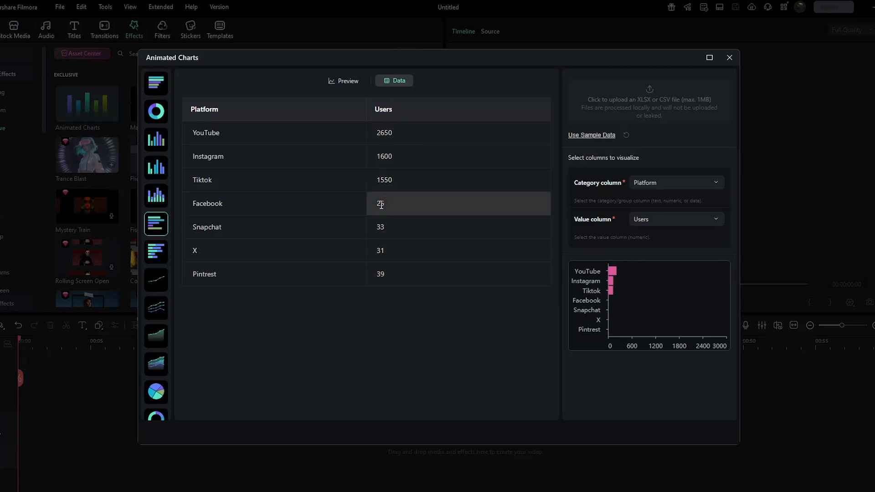
text(2950)
Step: Set the Users values to 420 for Snapchat, 380 for X and 350 for Pintrest
double_click(382, 225)
text(420)
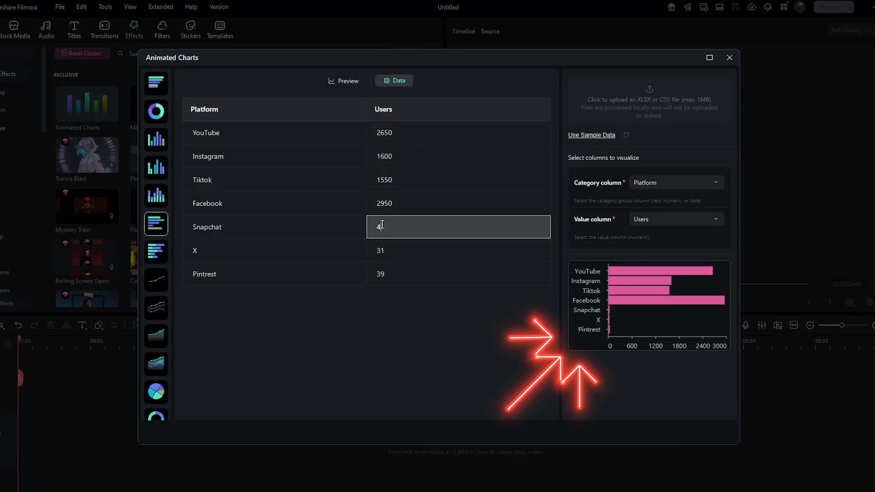
double_click(382, 251)
text(380)
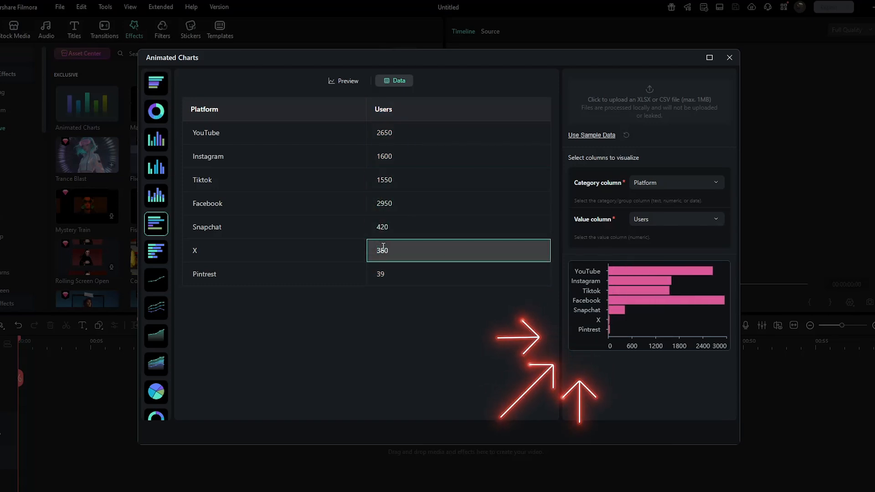
double_click(381, 273)
text(350)
key(Return)
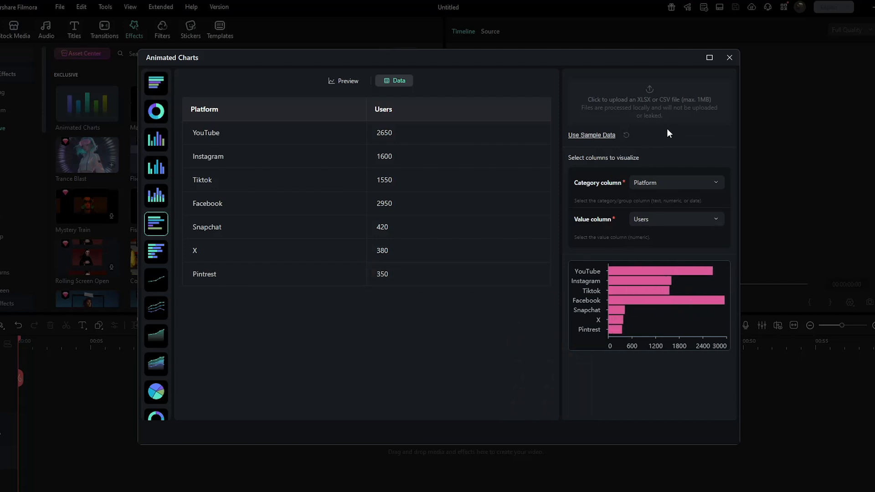
Step: Return to the chart preview and set the chart's aspect ratio to 1:1
click(344, 82)
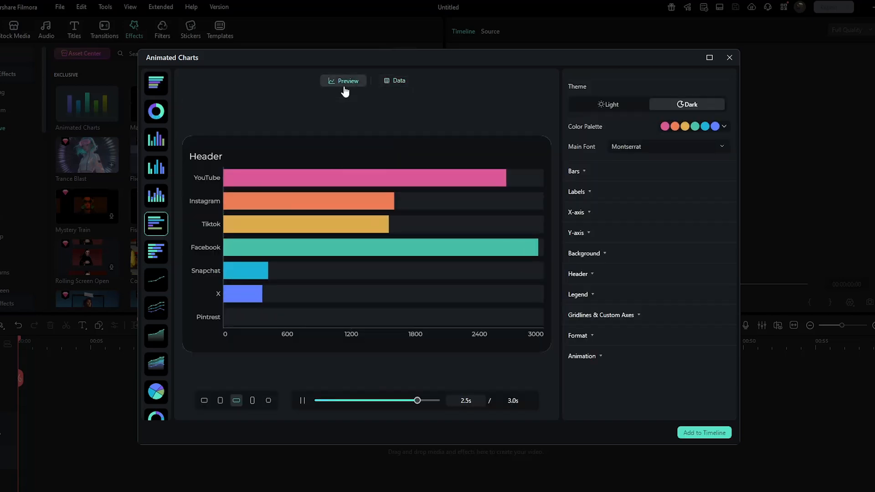
click(205, 400)
click(220, 400)
click(235, 401)
click(252, 400)
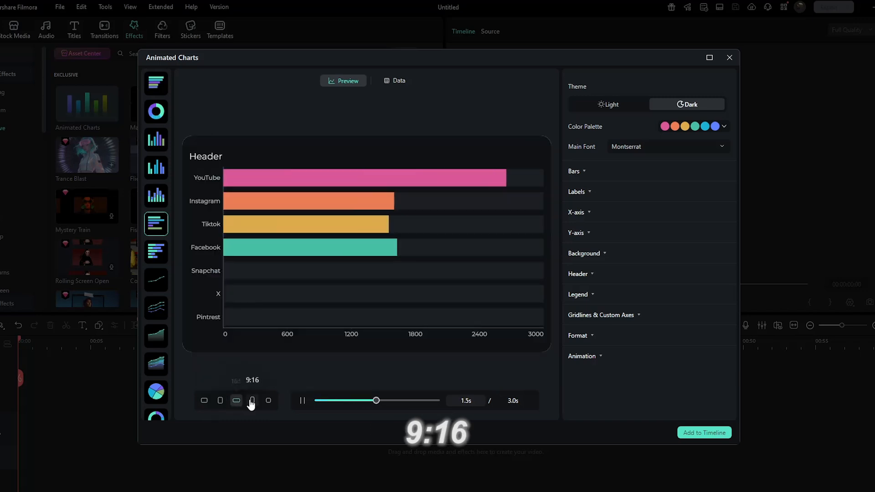
click(269, 401)
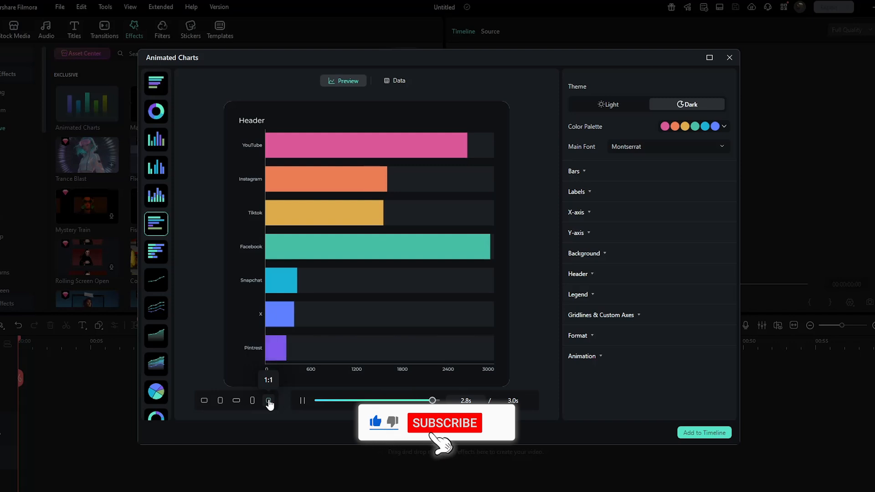
Step: Switch the chart to the Light theme and apply the gradient color palette of red, orange and yellow tones
click(615, 108)
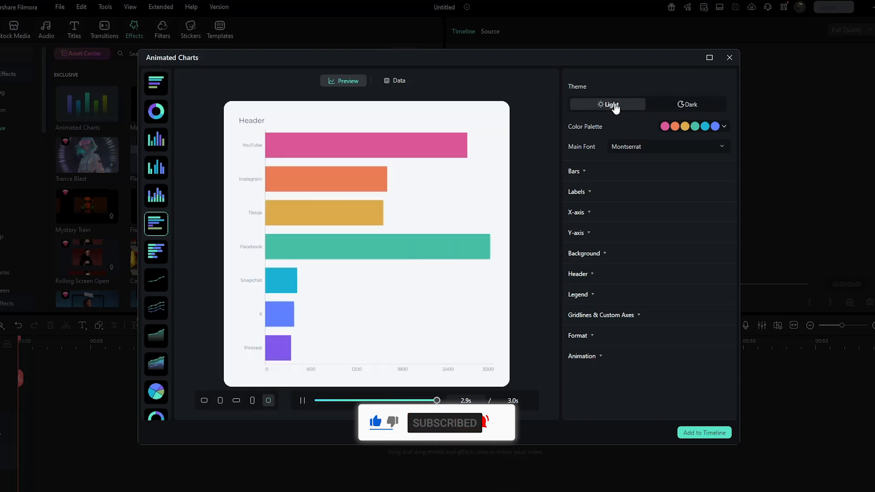
click(670, 126)
scroll(702, 227, down, 3)
click(695, 225)
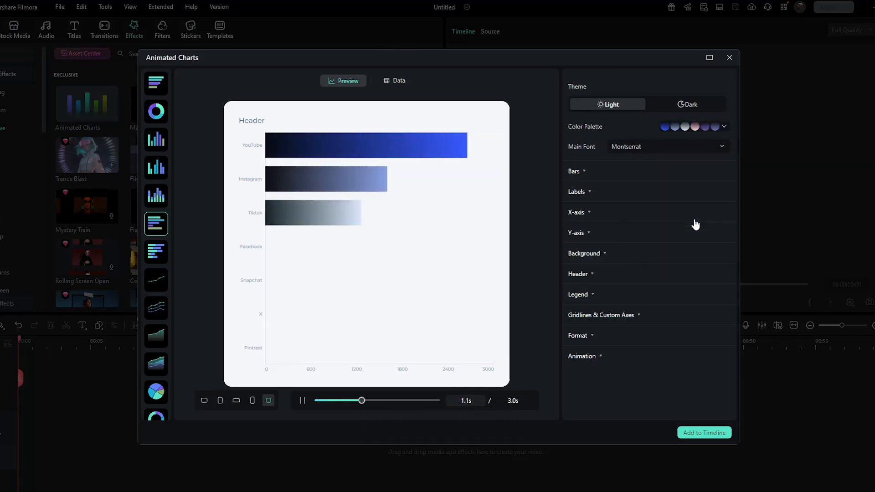
click(696, 130)
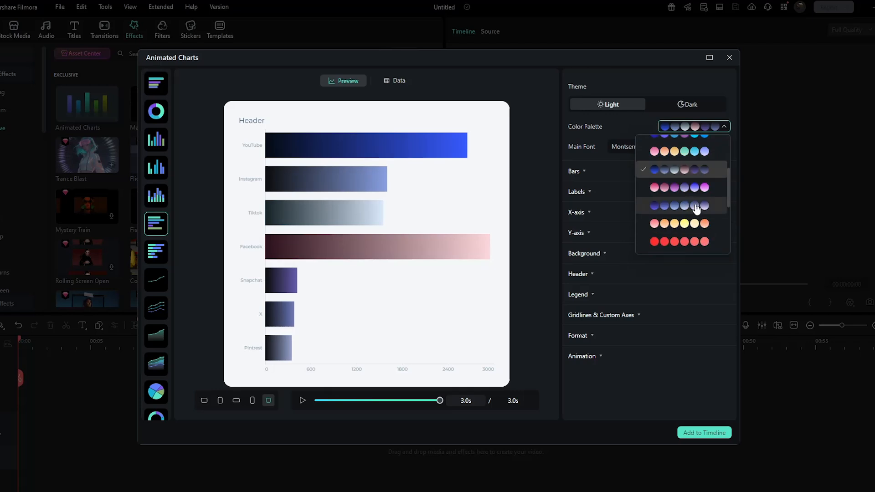
click(695, 223)
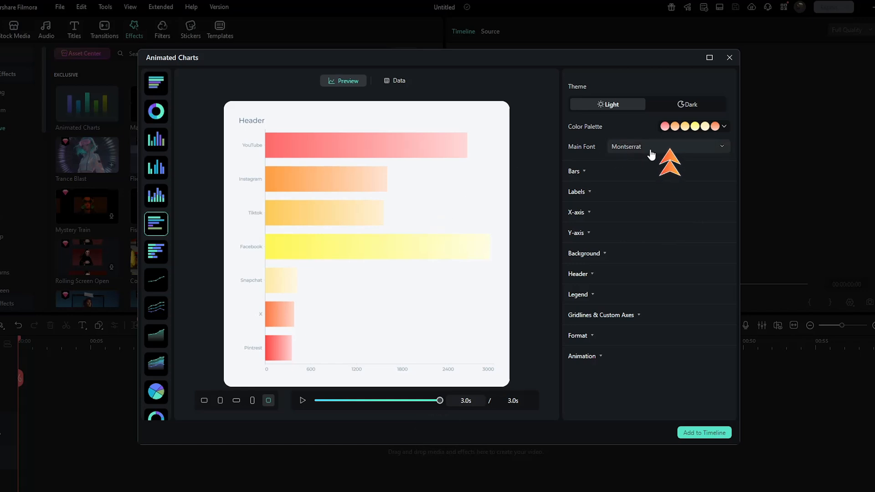
Step: Set the two right-hand corner values of the bar shape to 5
click(576, 172)
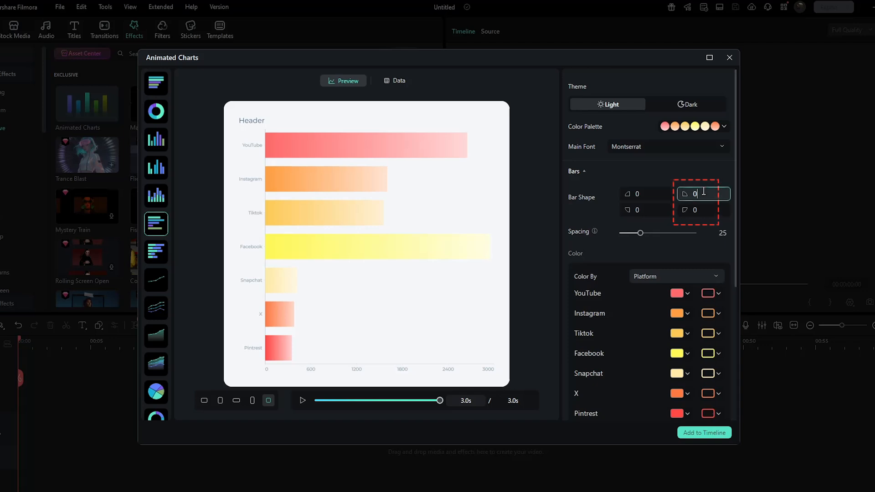
text(5)
click(692, 210)
text(5)
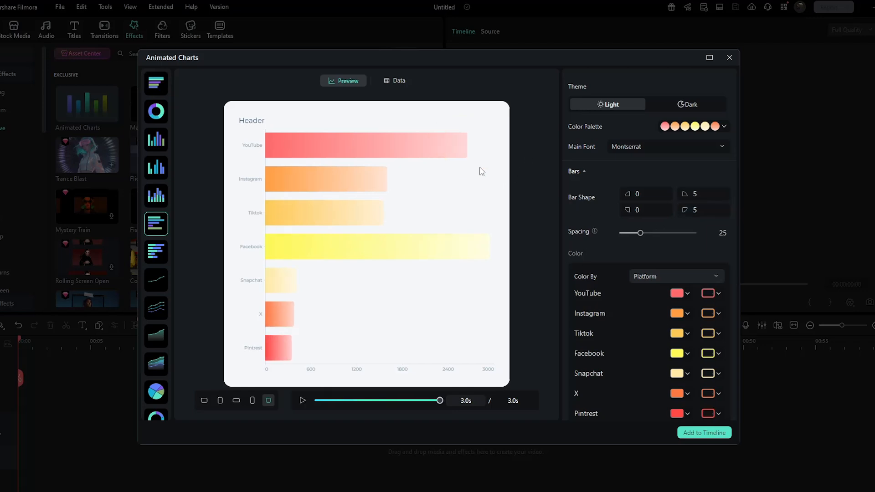
Step: Try showing data point labels outside the bars, and turn them off again
scroll(637, 354, down, 2)
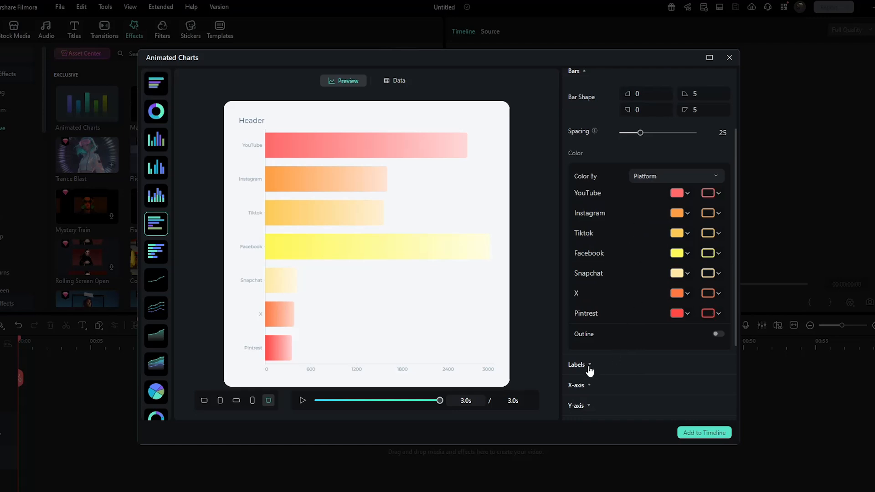
scroll(619, 368, down, 2)
click(725, 286)
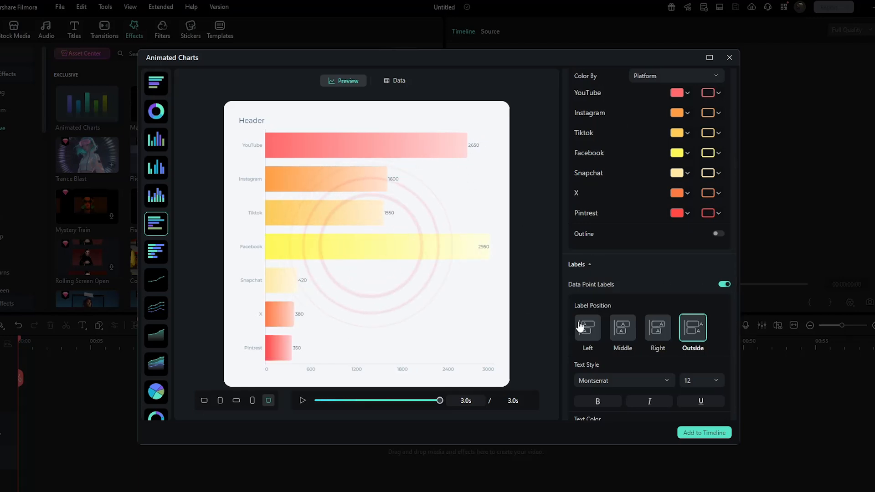
click(724, 286)
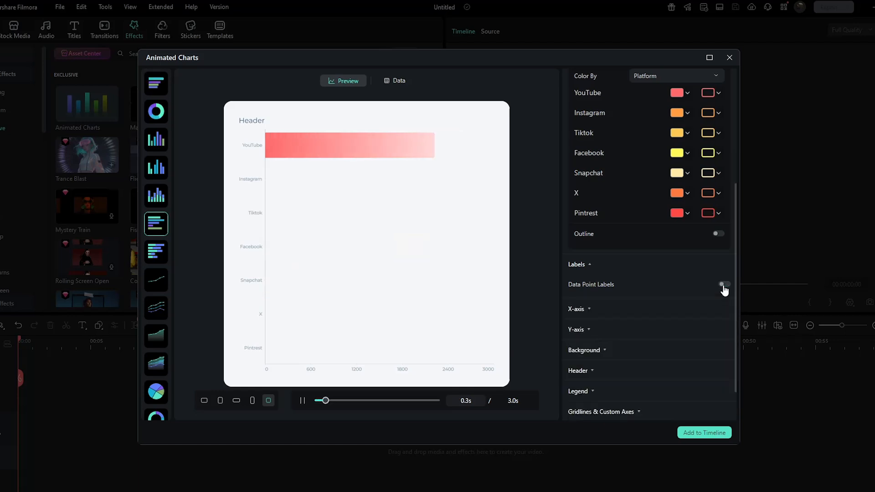
Step: Try placing the X-axis at the top of the chart, and return it to the bottom
click(588, 310)
scroll(652, 331, down, 2)
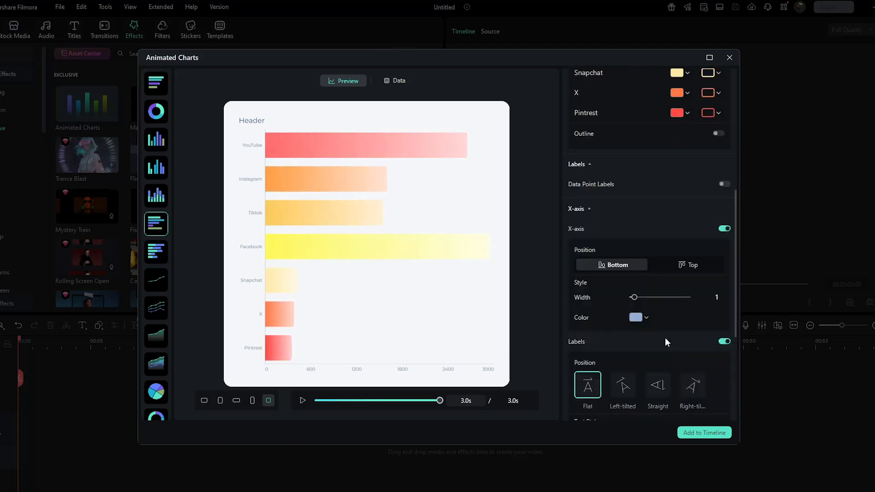
click(693, 268)
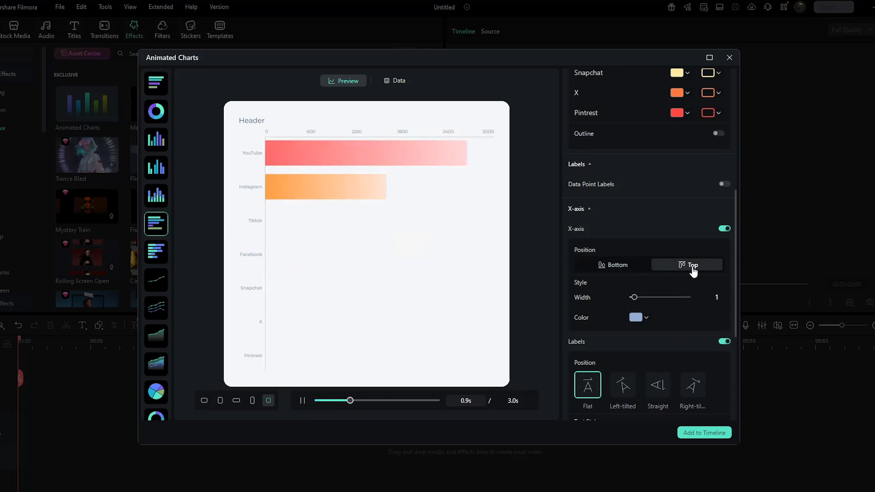
click(581, 267)
scroll(653, 338, down, 1)
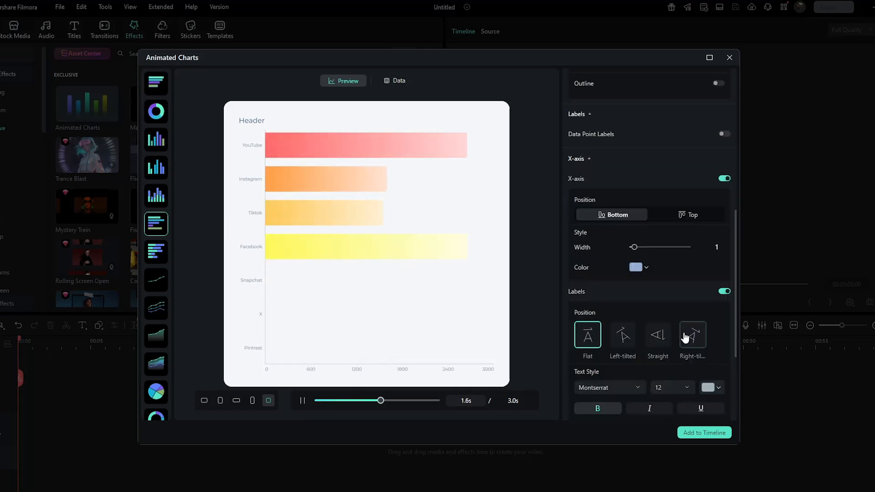
Step: Try the left-tilted, straight and right-tilted positions for the X-axis labels, and return them to flat
click(623, 336)
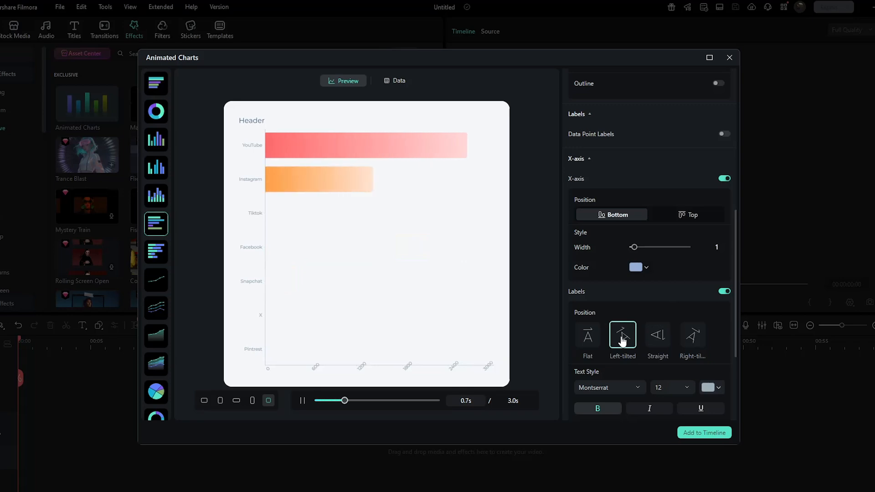
click(658, 336)
click(693, 337)
click(589, 337)
scroll(590, 346, down, 3)
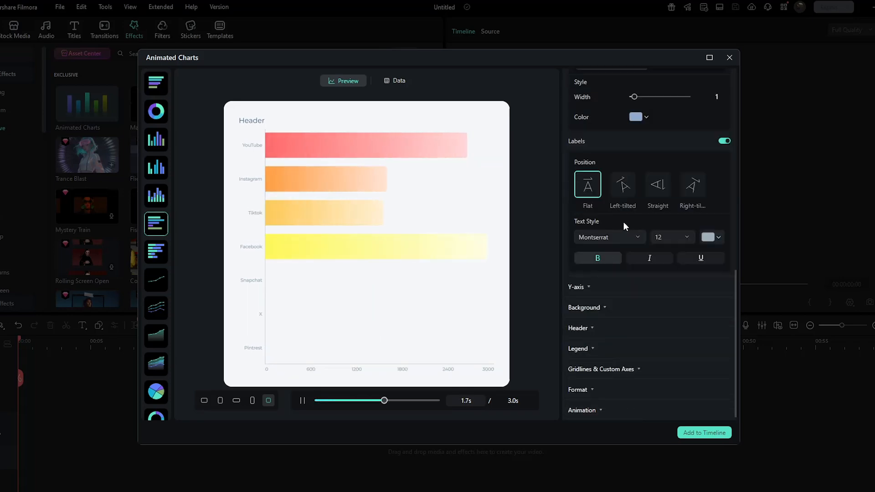
Step: Try placing the Y-axis on the chart's right side, and return it to the left
click(577, 287)
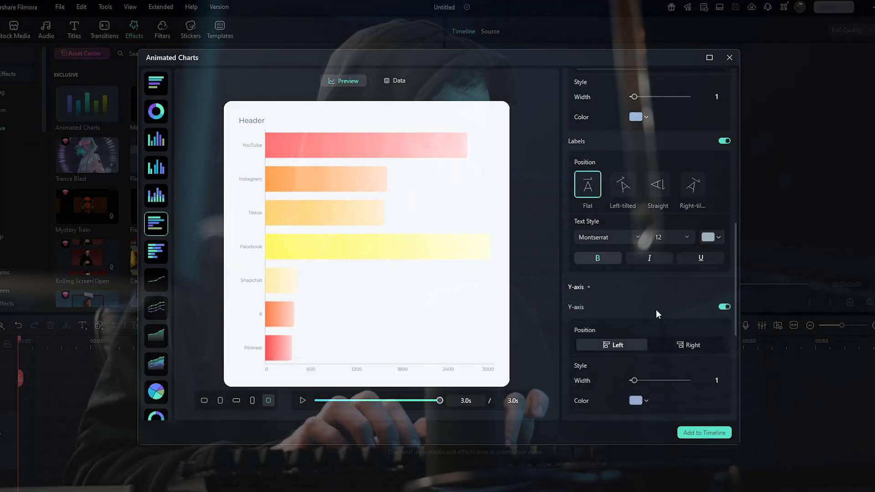
scroll(655, 312, down, 1)
click(683, 295)
scroll(682, 296, down, 1)
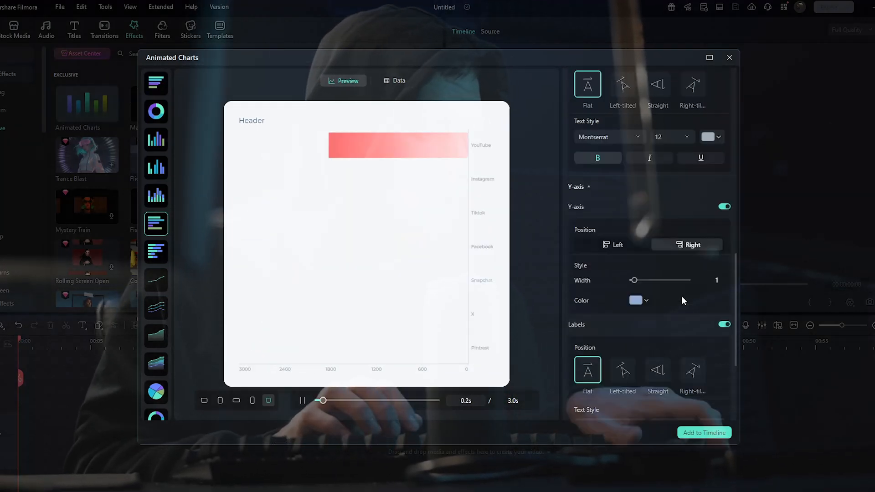
click(620, 245)
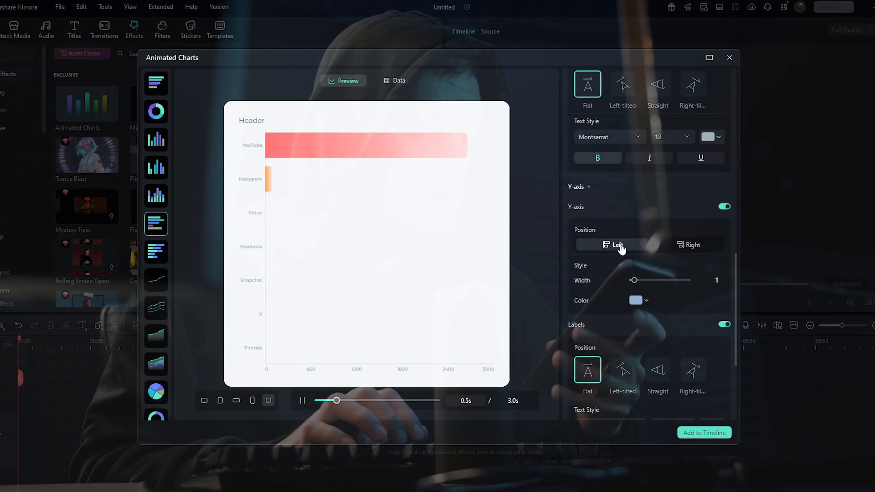
Step: Try adding a border around the chart's canvas background, and turn it off again
scroll(622, 318, down, 4)
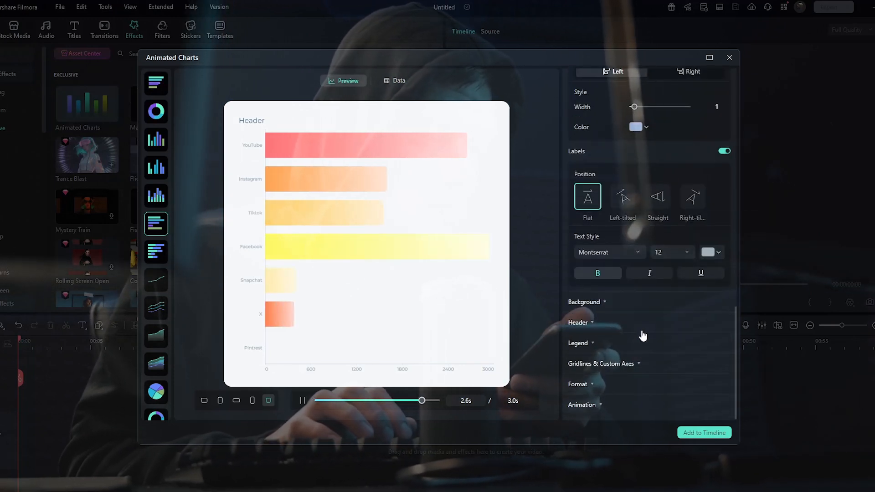
click(603, 303)
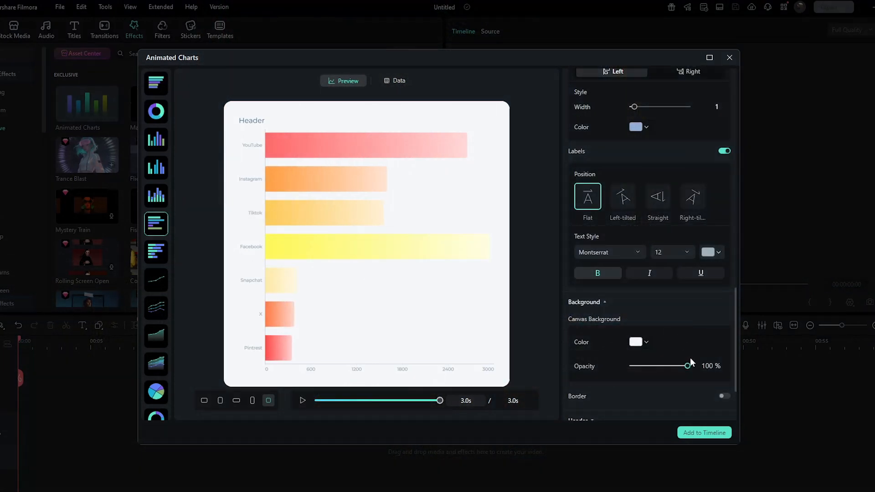
scroll(690, 360, down, 2)
click(724, 299)
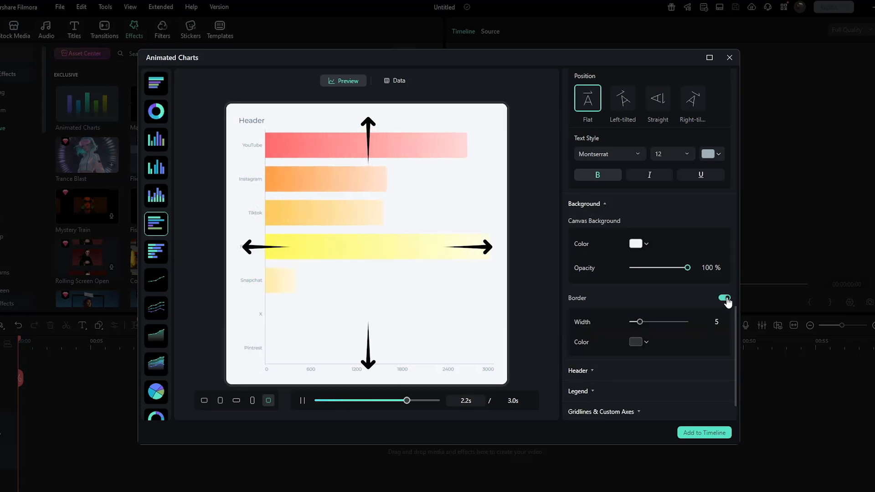
click(725, 299)
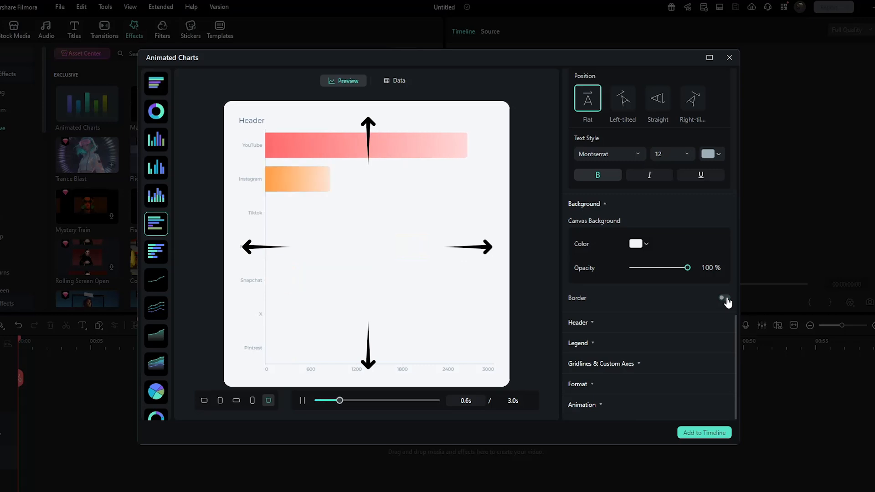
Step: Replace the chart's header text with "Social Media Uers(Millions)"
click(593, 324)
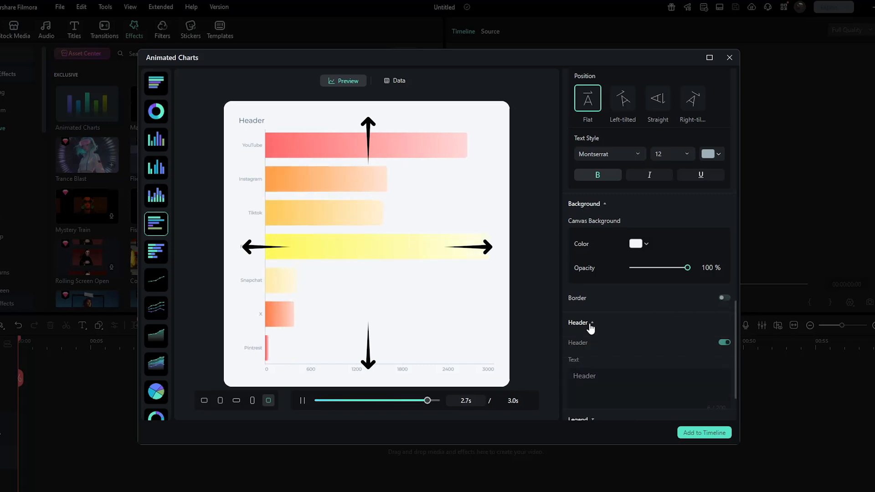
scroll(637, 346, down, 1)
click(637, 336)
key(BackSpace)
key(BackSpace)
key(BackSpace)
key(BackSpace)
key(BackSpace)
key(BackSpace)
text(Social)
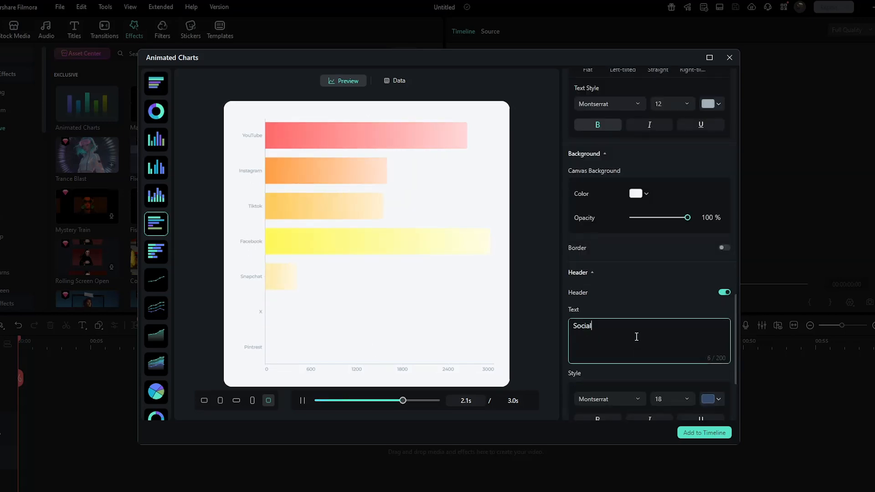
text( Media Uers())
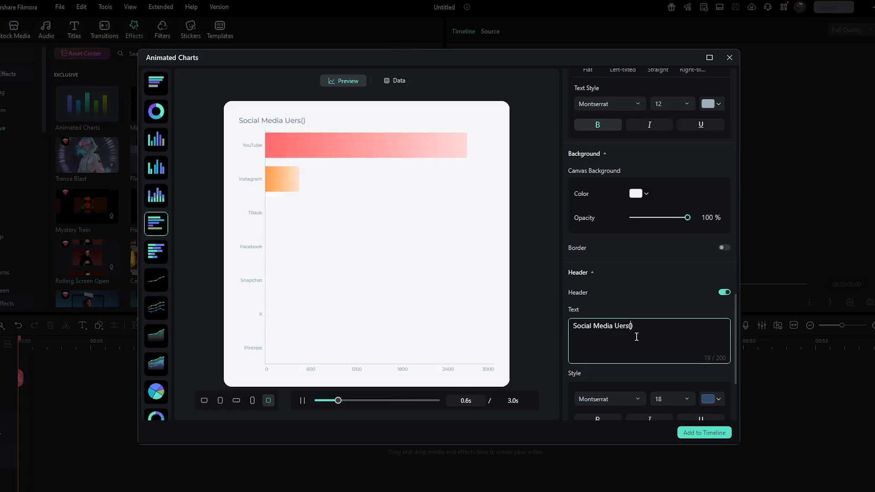
text(Millions)
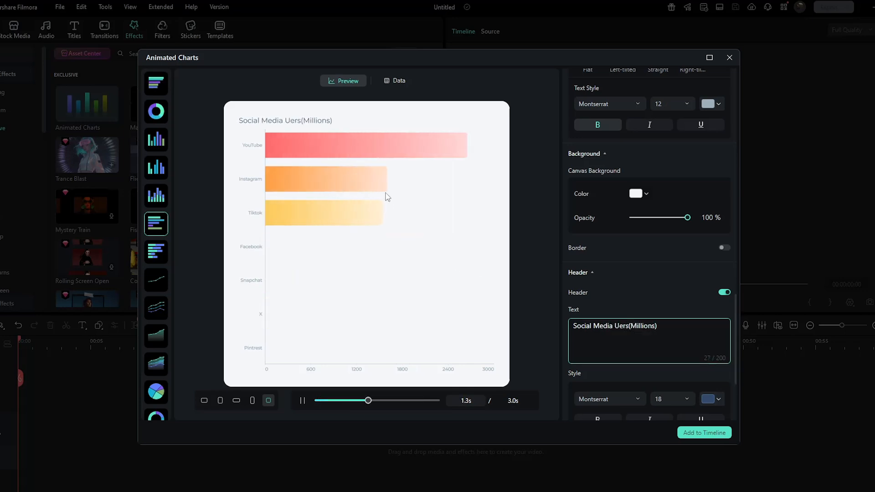
Step: Style the chart's header text in black (#000000) and italic
scroll(704, 375, down, 1)
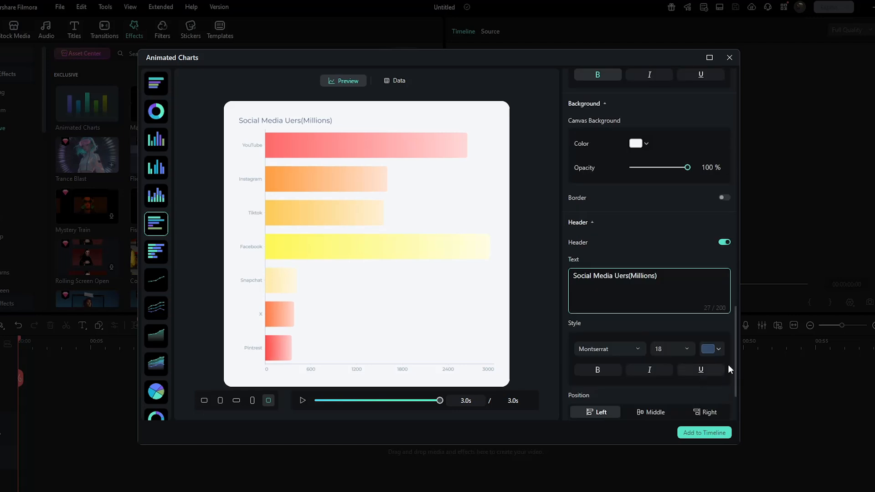
click(715, 349)
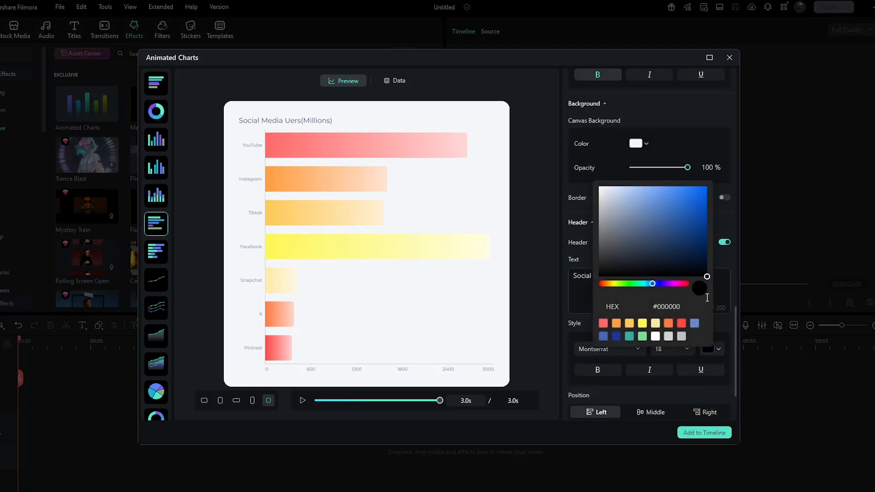
click(651, 371)
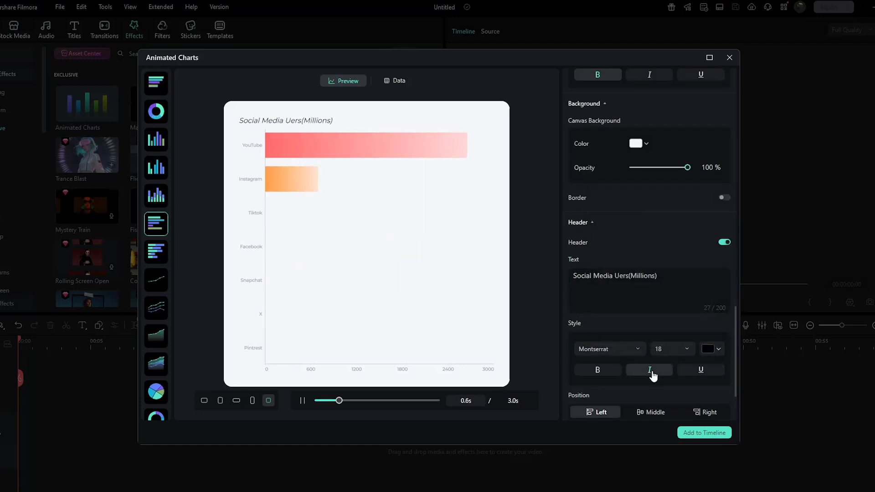
Step: Try the middle and right positions for the chart header, and return it to the left
scroll(698, 392, down, 2)
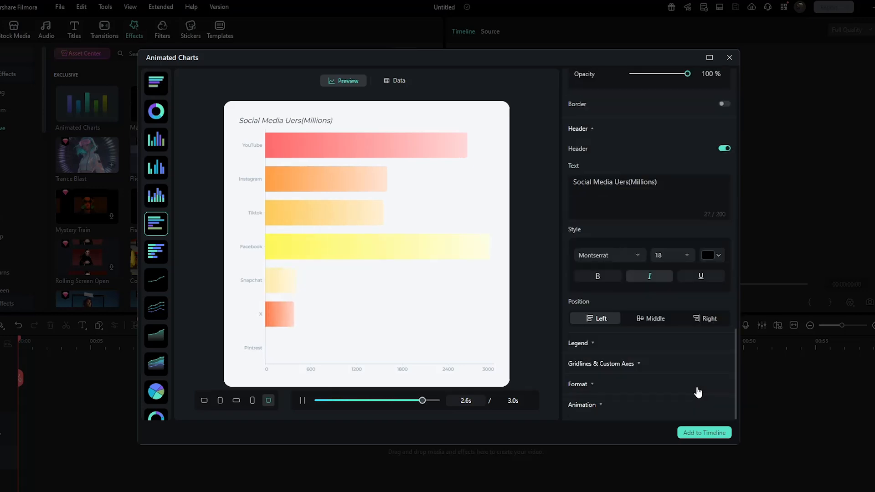
click(659, 320)
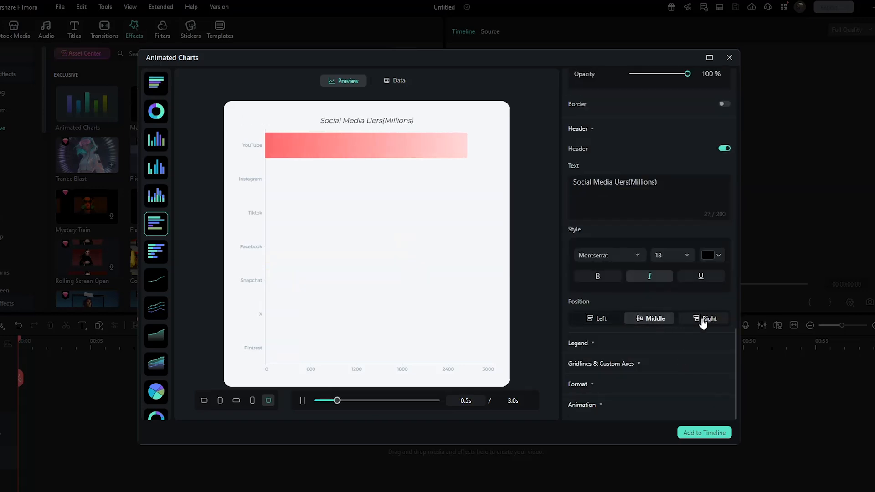
click(703, 318)
click(598, 319)
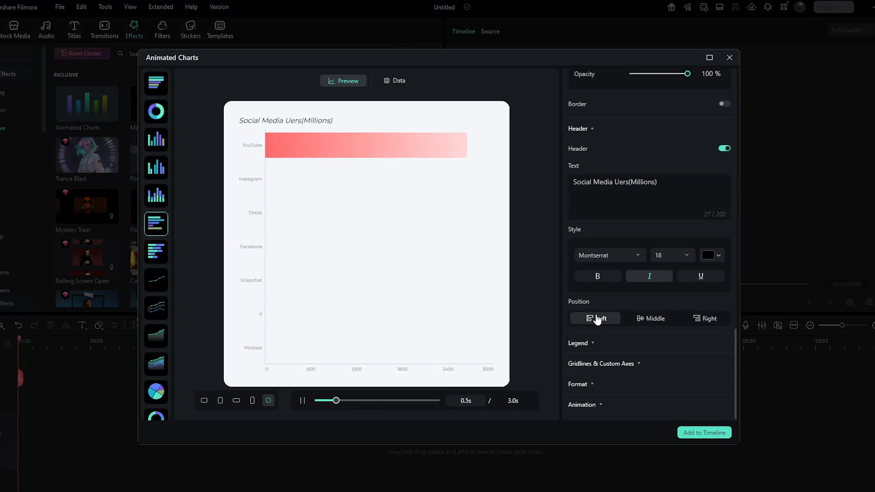
Step: Try showing the chart's legend, and turn it off again
click(592, 345)
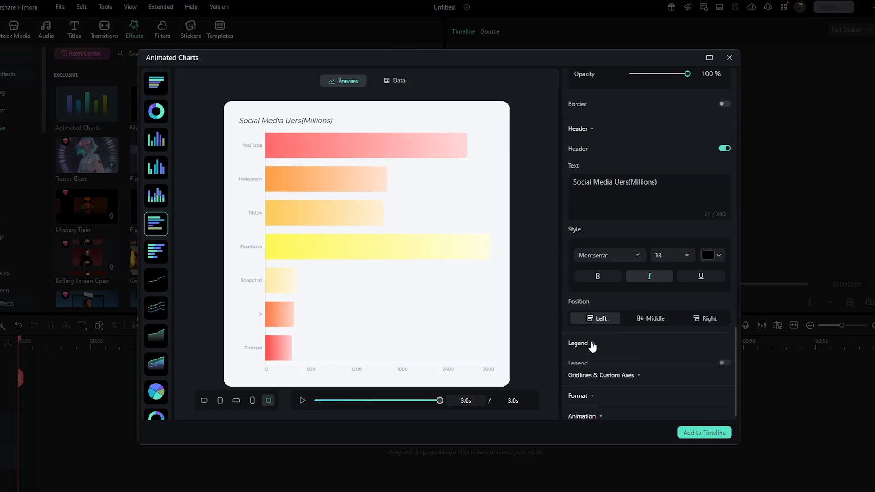
click(724, 340)
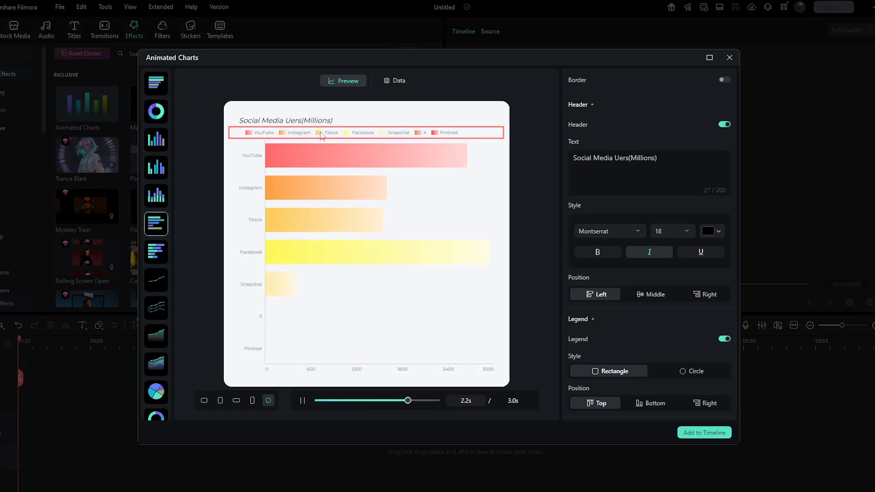
click(726, 339)
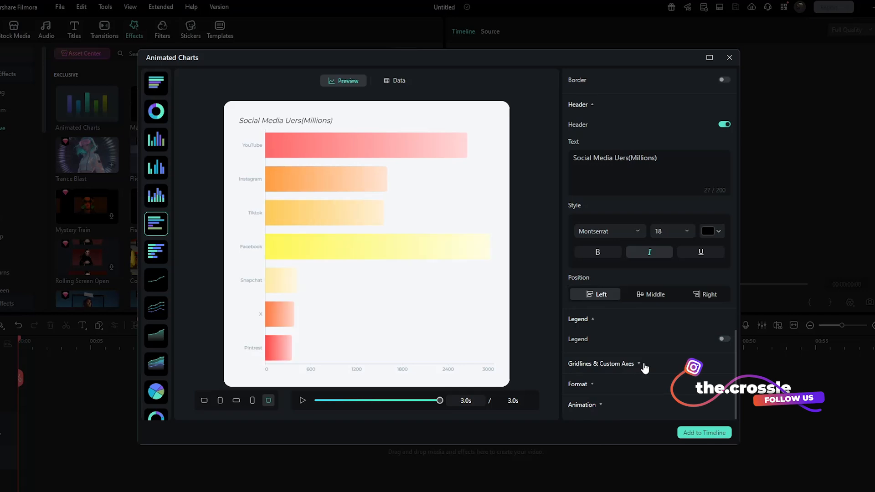
Step: Set the chart's animation duration to 4800
click(602, 406)
scroll(600, 405, down, 2)
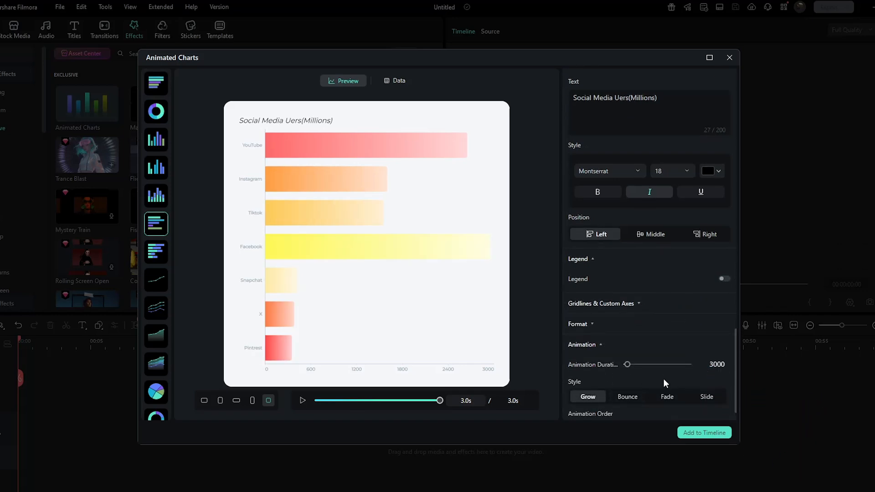
drag(629, 367, 629, 367)
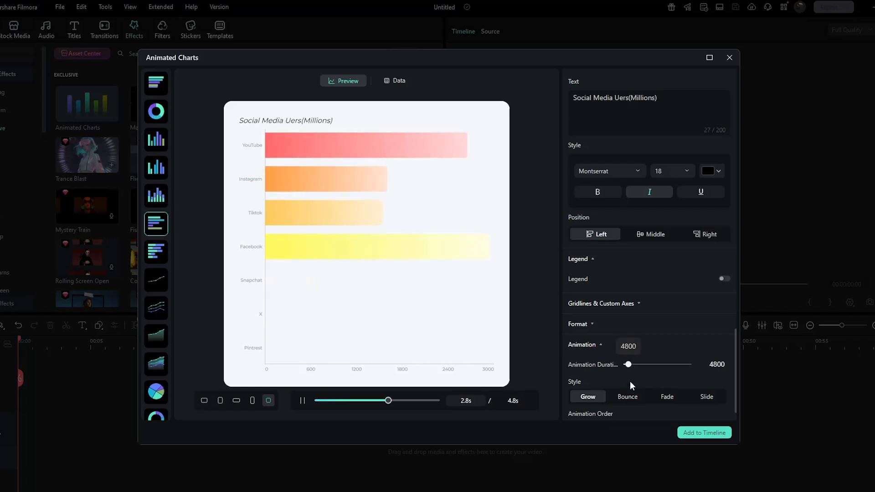
Step: Try the Bounce, Fade and Slide animation styles for the bars, and return to Grow
click(628, 398)
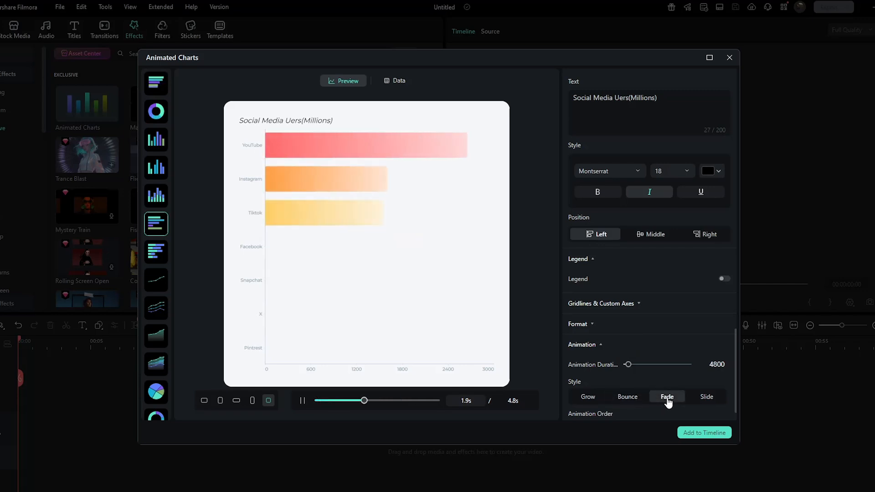
click(706, 398)
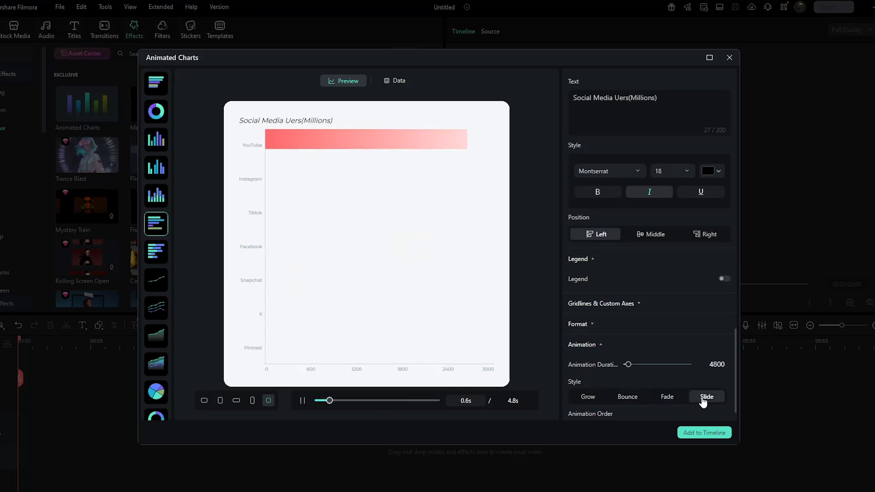
click(588, 397)
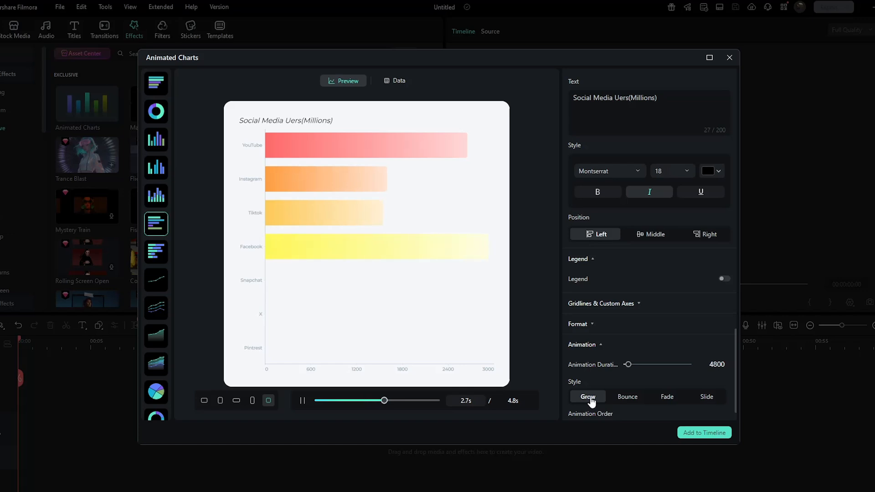
Step: Change the chart's color palette to the preset of blues and purples that starts with dark blue
scroll(661, 296, up, 15)
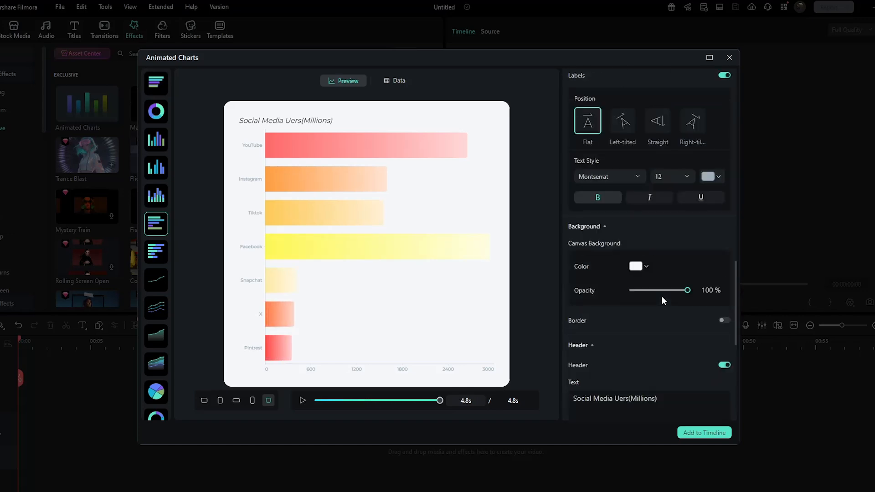
click(714, 131)
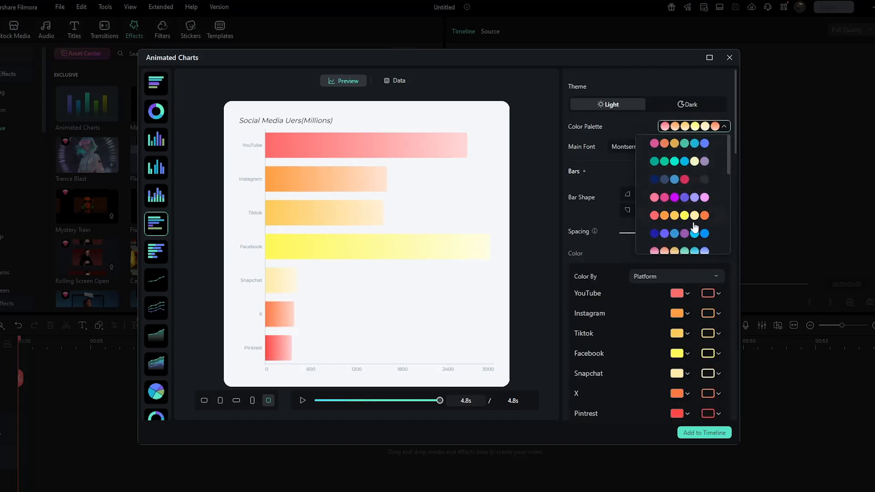
click(687, 237)
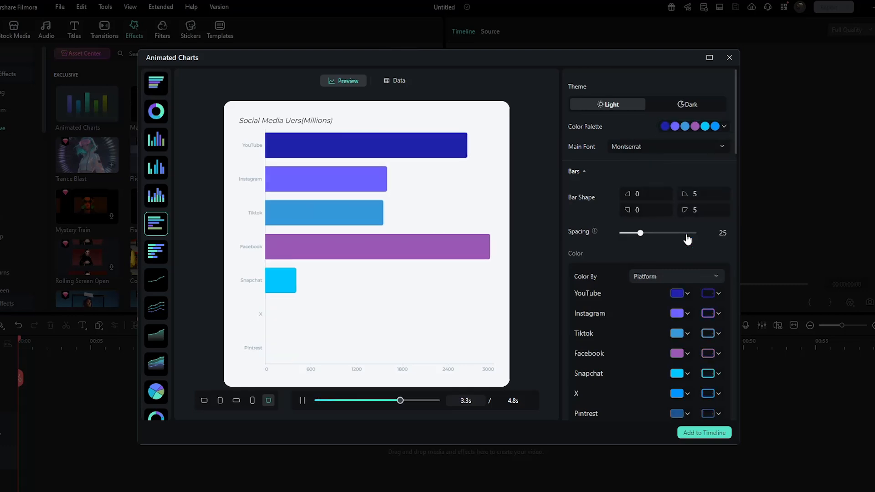
Step: Place the finished chart on the Video 2 track, with the White stock background beneath it on Video 1
click(692, 433)
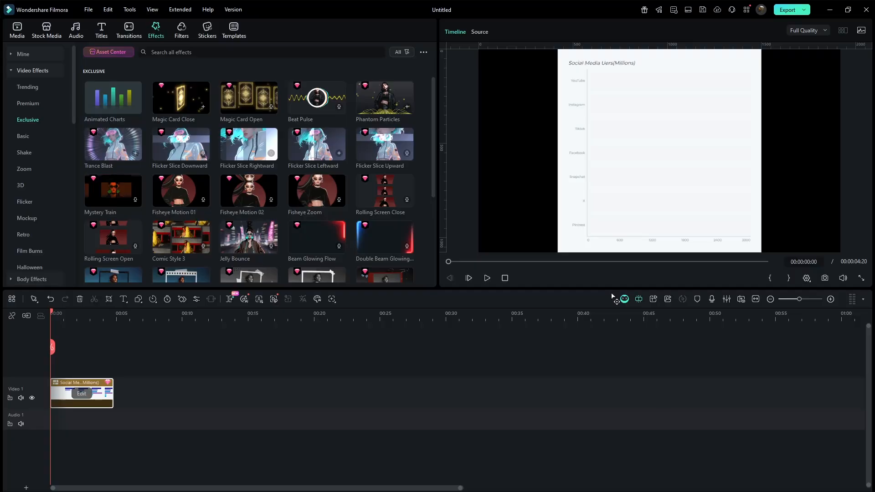
drag(104, 396, 97, 380)
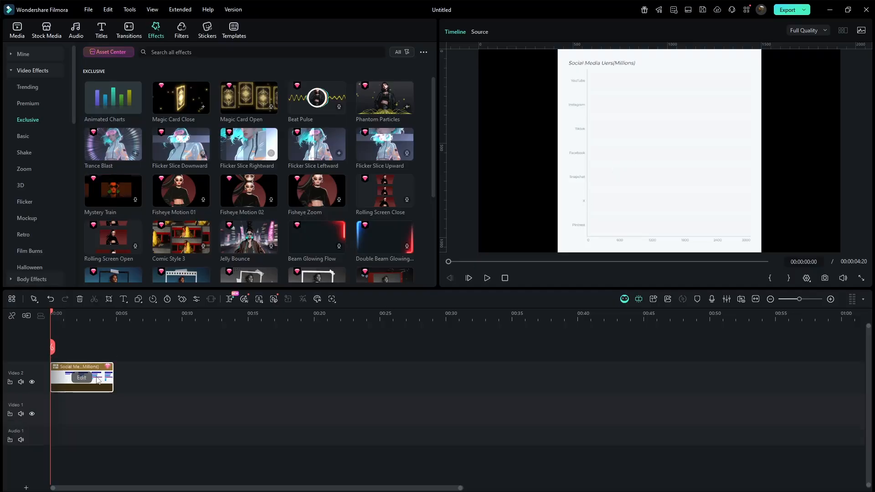
click(47, 32)
drag(170, 157, 110, 418)
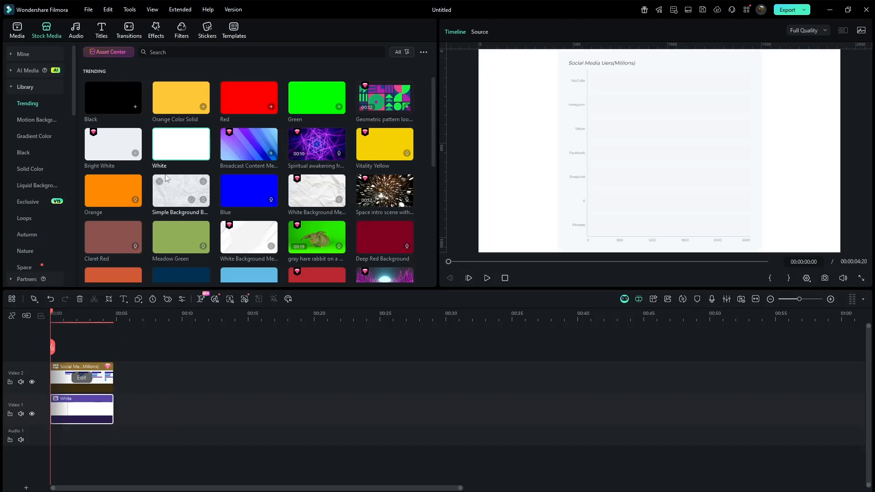
Step: Search the effects for "paper", apply Paper Crinkle 03 16-9 to the White clip and preview the result
click(156, 30)
click(171, 51)
text(paper)
key(Return)
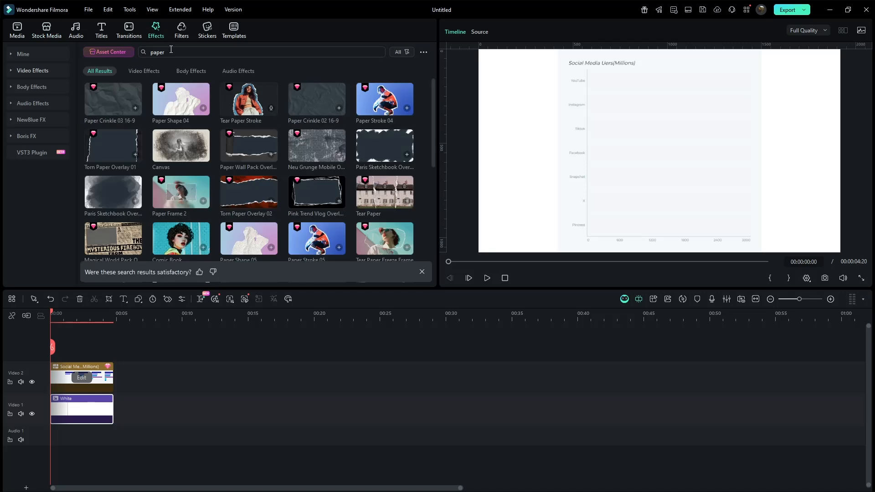
drag(125, 95, 72, 418)
key(space)
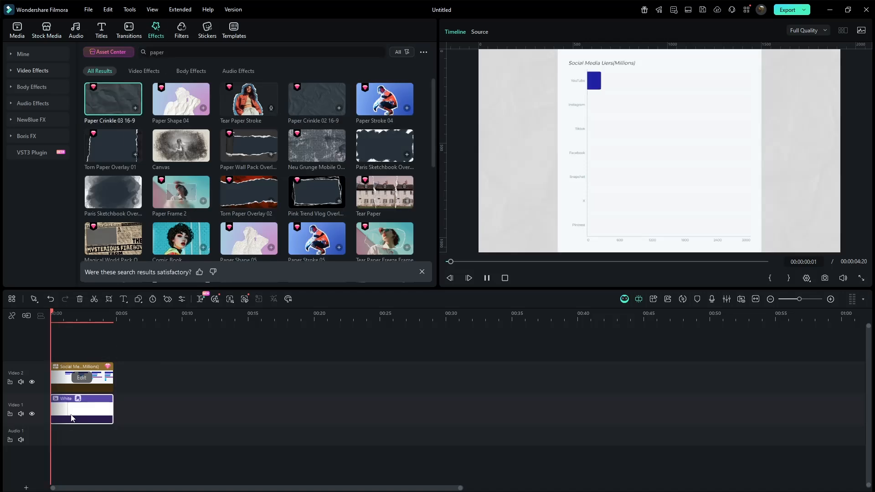
key(space)
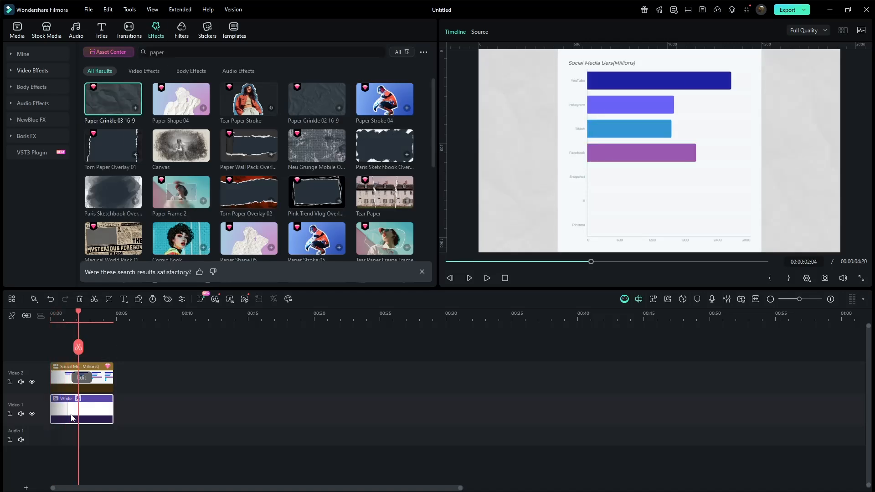
Step: Scale the chart clip on Video 2 down to 81%
double_click(91, 378)
drag(169, 88, 157, 91)
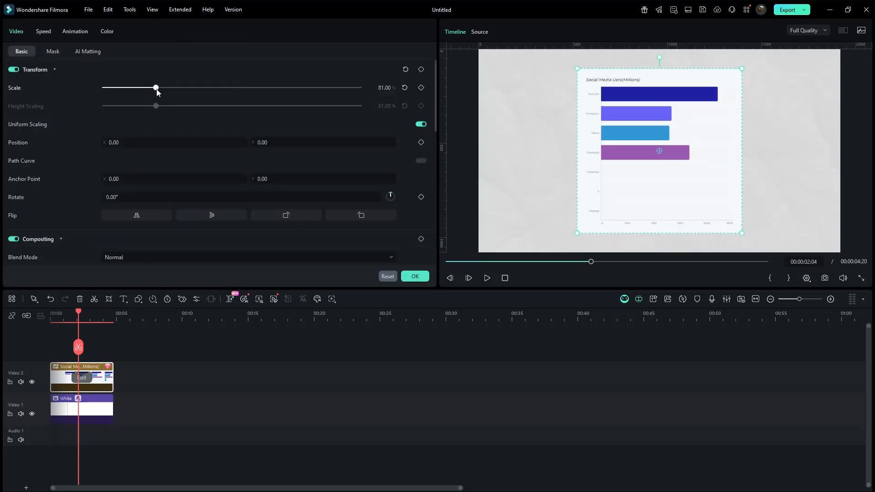
Step: Give the chart clip a drop shadow with the Soft preset and increase the shadow's opacity
scroll(179, 167, down, 5)
click(14, 149)
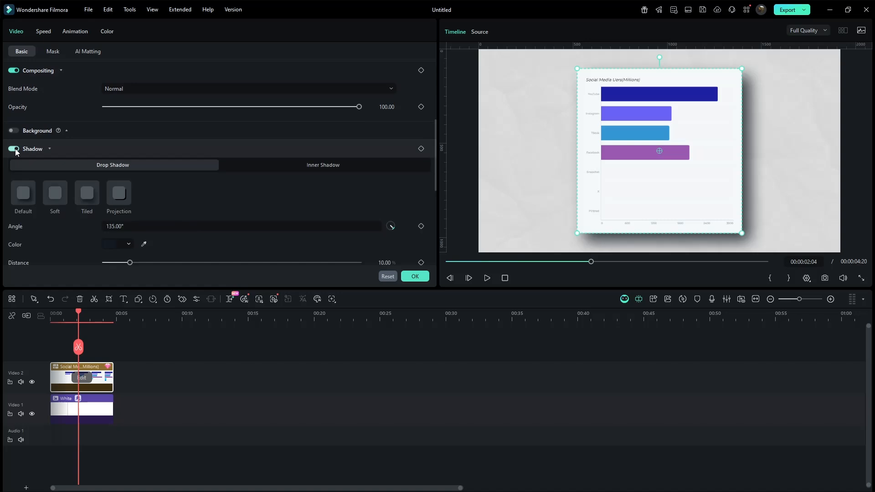
click(51, 196)
scroll(185, 224, down, 3)
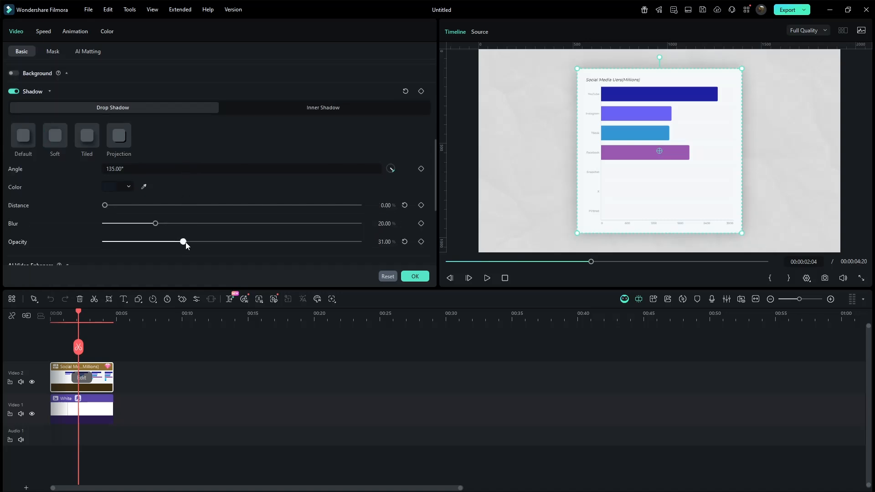
drag(186, 247, 258, 246)
click(281, 352)
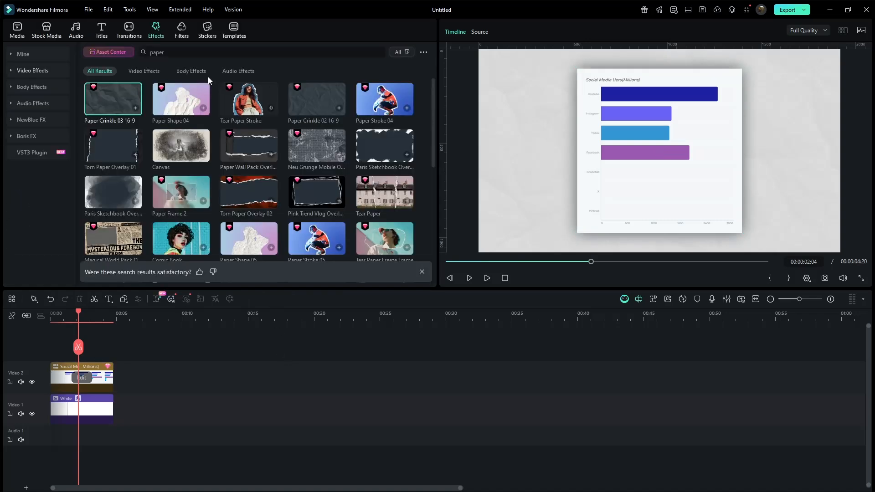
Step: Search the effects for "shape" and apply Shape Mask to the chart clip on Video 2
click(199, 53)
text(shape)
key(Return)
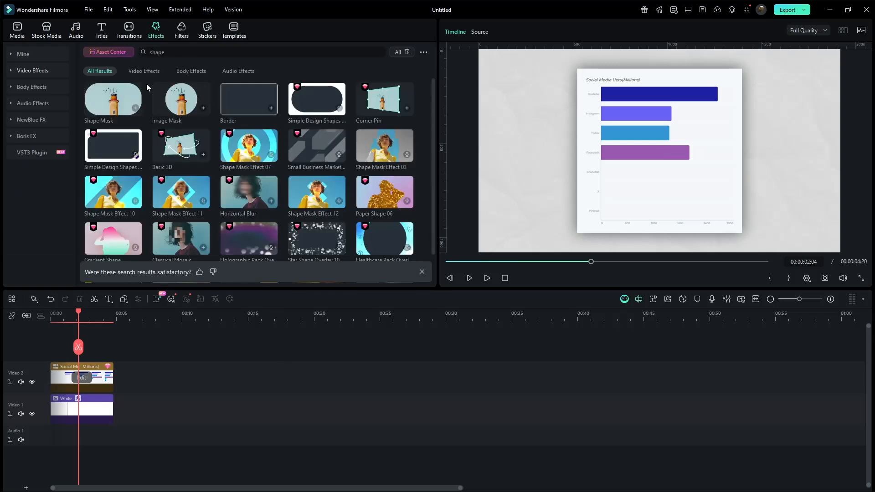
drag(118, 190, 68, 384)
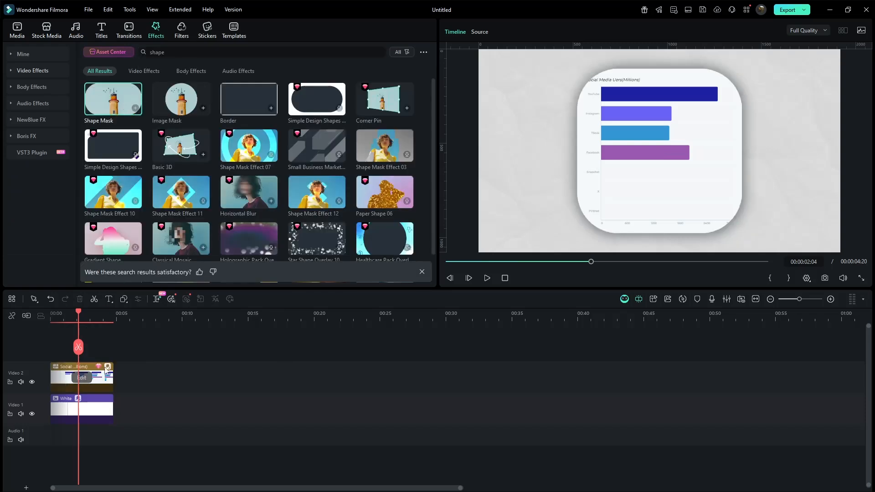
Step: Set the chart clip's Shape Mask radius to 0.04 and play the result
click(107, 368)
drag(230, 106, 139, 107)
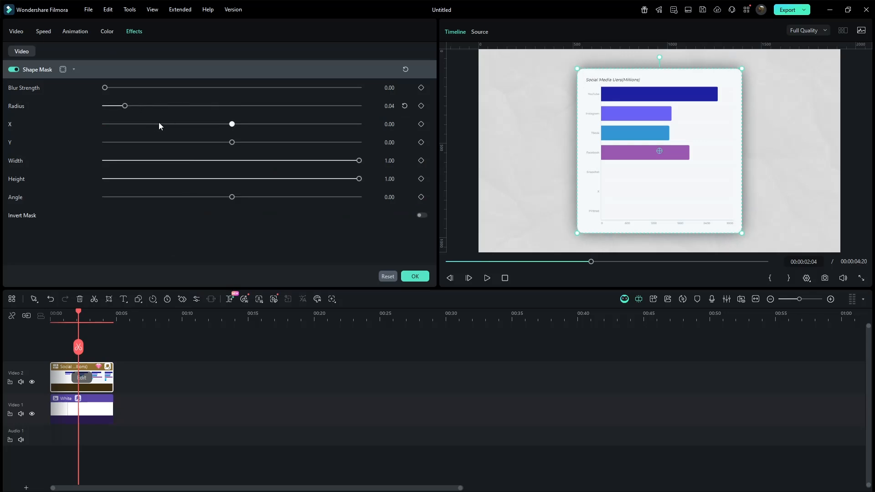
click(487, 278)
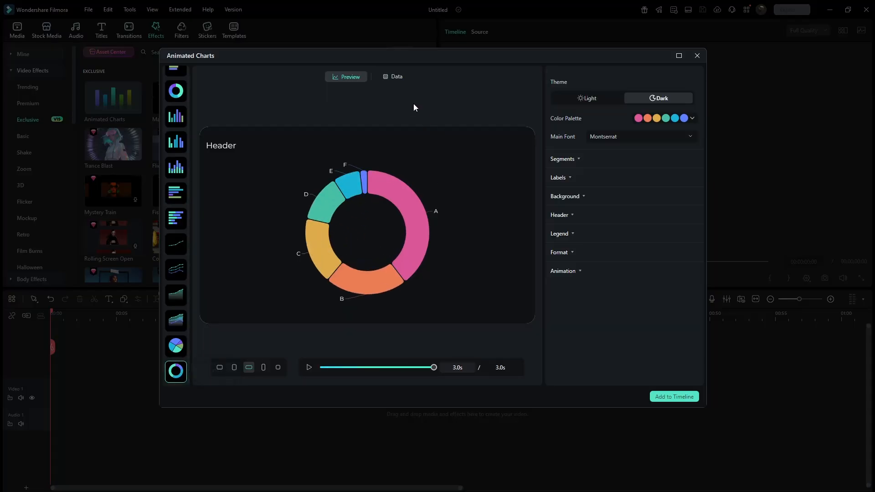
Step: Rename the donut chart's data columns as Category and Percentage
click(396, 78)
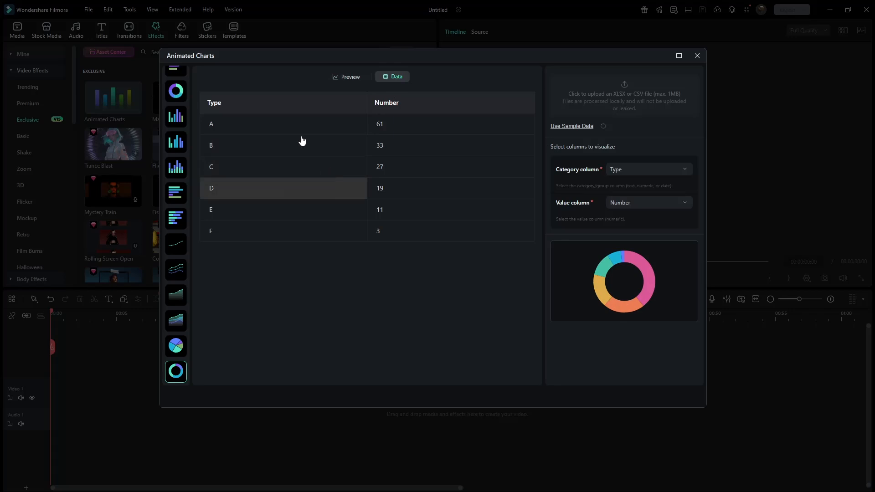
click(216, 104)
text(Category)
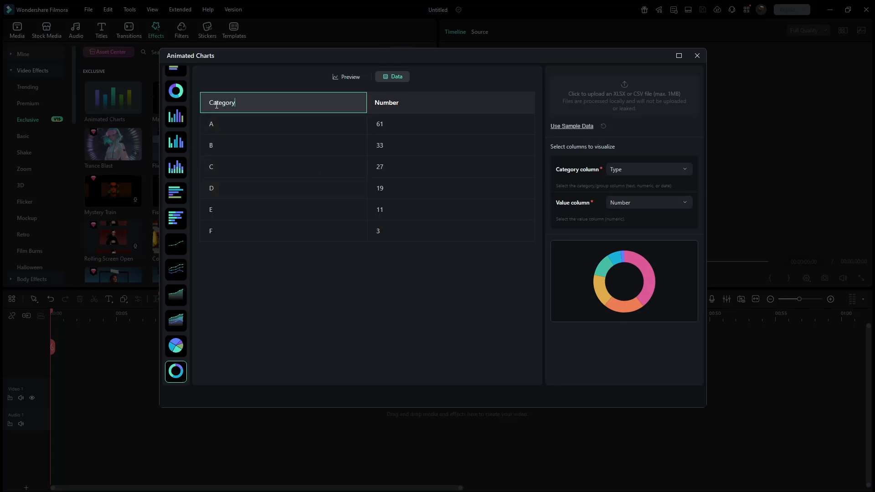
click(411, 107)
text(Percentage)
Step: Fill the first two data rows with Research at 22 and Travel at 18
click(213, 123)
text(Rose)
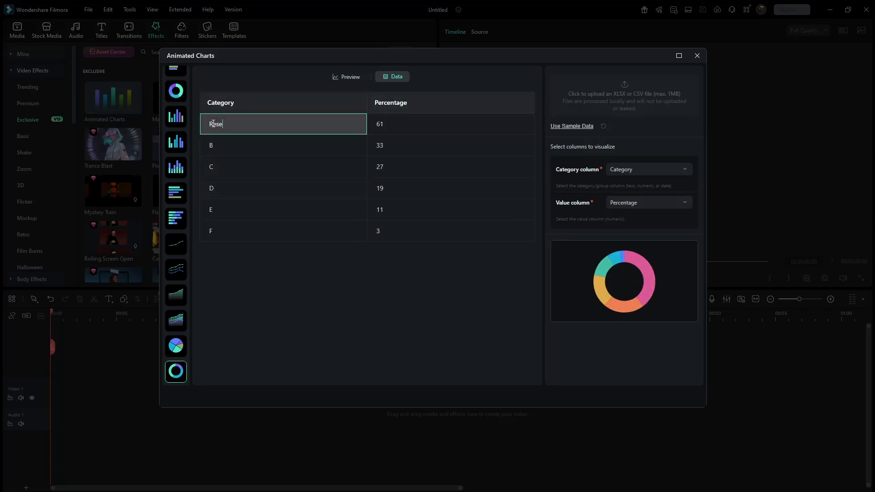
double_click(380, 123)
text(22)
double_click(213, 146)
text(Trav)
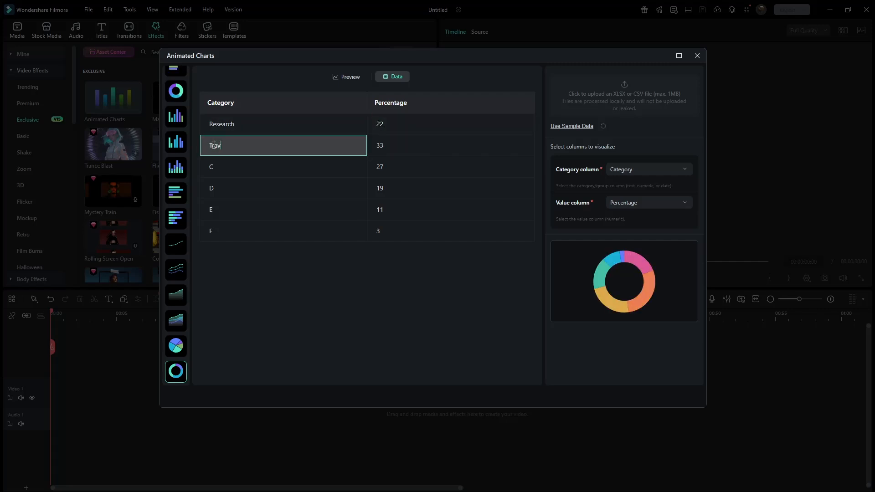
double_click(378, 146)
text(18)
Step: Fill the third and fourth data rows with Equipment at 30 and Editing at 20
double_click(213, 167)
text(Equipm)
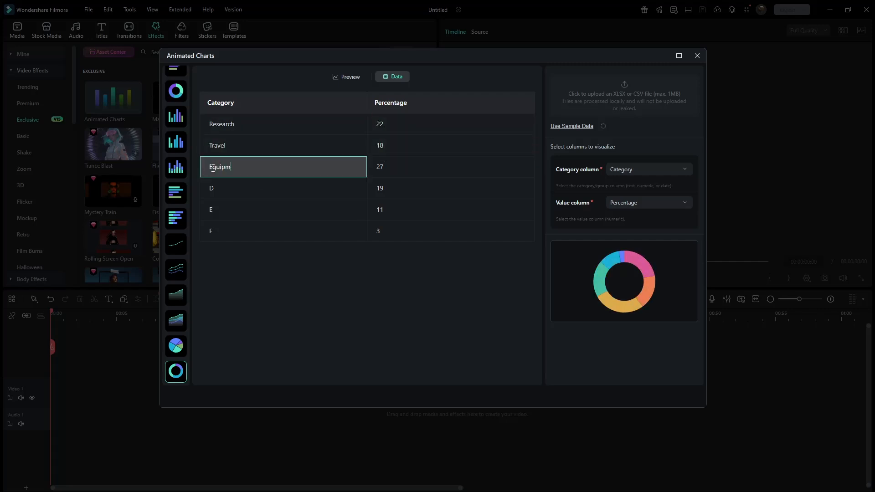
text(ent)
double_click(379, 168)
text(30)
double_click(223, 188)
text(Editing)
double_click(381, 190)
text(20)
Step: Fill the last two data rows with Marketing at 5 and Expenses at 5, and preview the chart
double_click(212, 208)
text(Marketing)
double_click(378, 210)
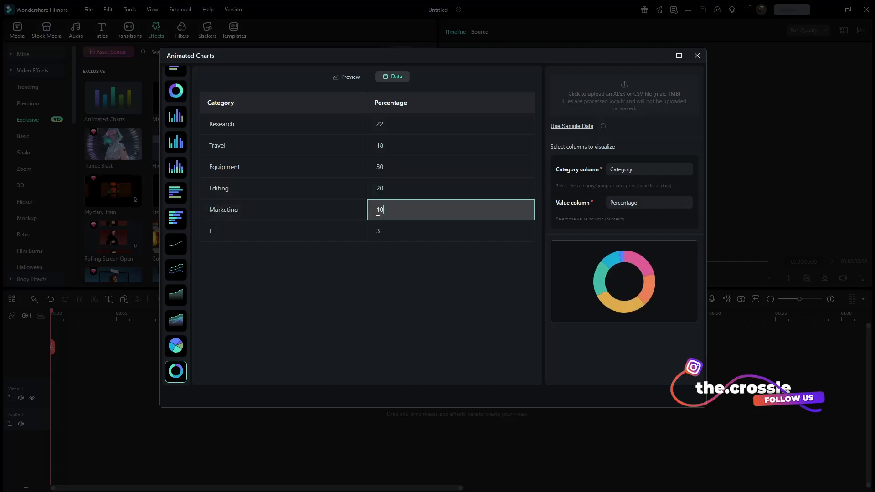
text(10)
double_click(212, 231)
text(Expenses)
double_click(379, 231)
text(5)
double_click(379, 210)
text(5)
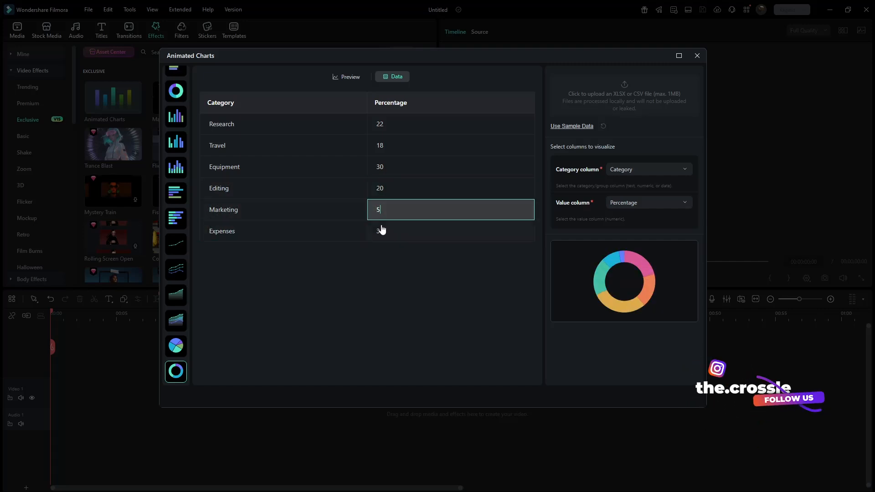
click(382, 227)
click(350, 79)
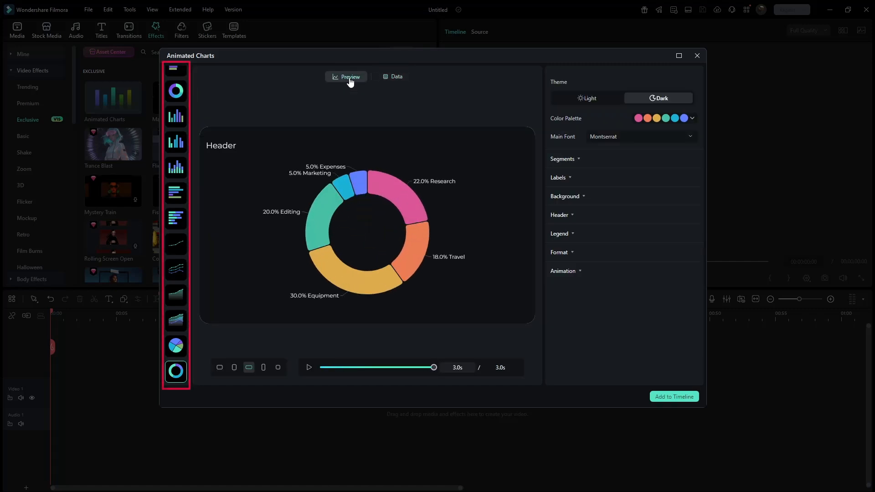
Step: Reduce the corner curve of the donut segments until their corners are sharp
click(571, 161)
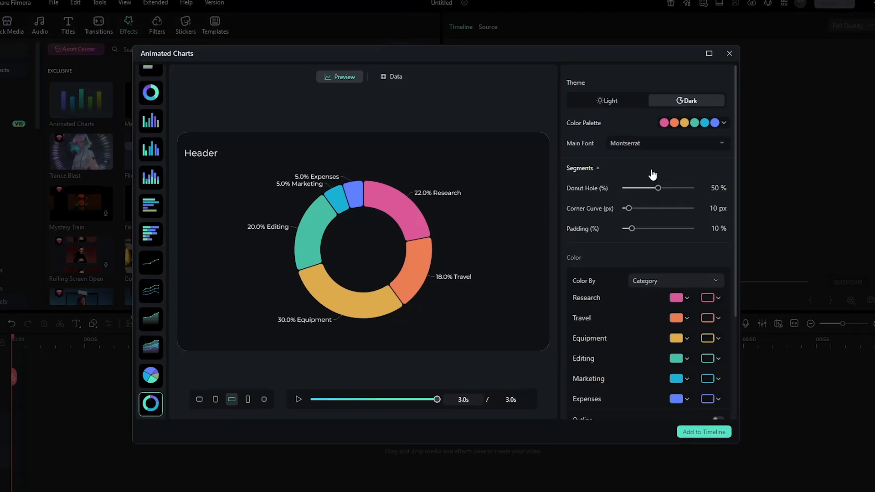
drag(628, 210, 625, 208)
scroll(662, 243, down, 3)
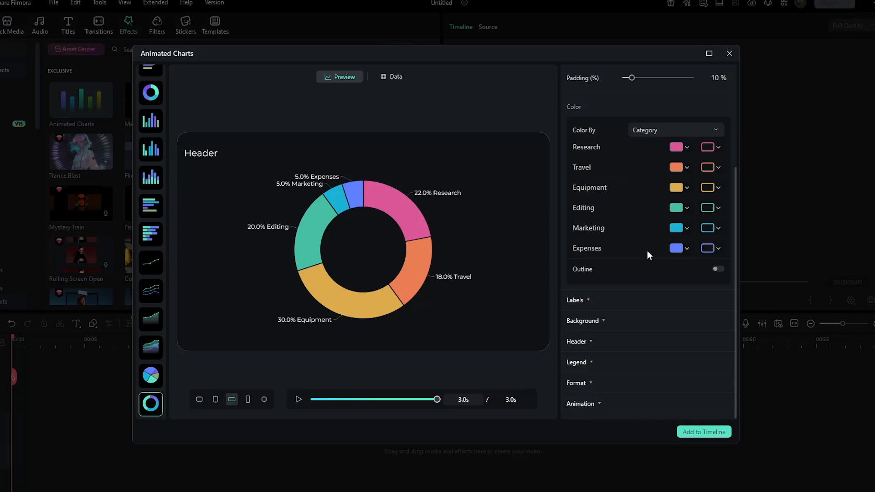
Step: Limit the donut chart's data point labels to the percentage, hiding the category names
click(587, 301)
scroll(667, 303, down, 3)
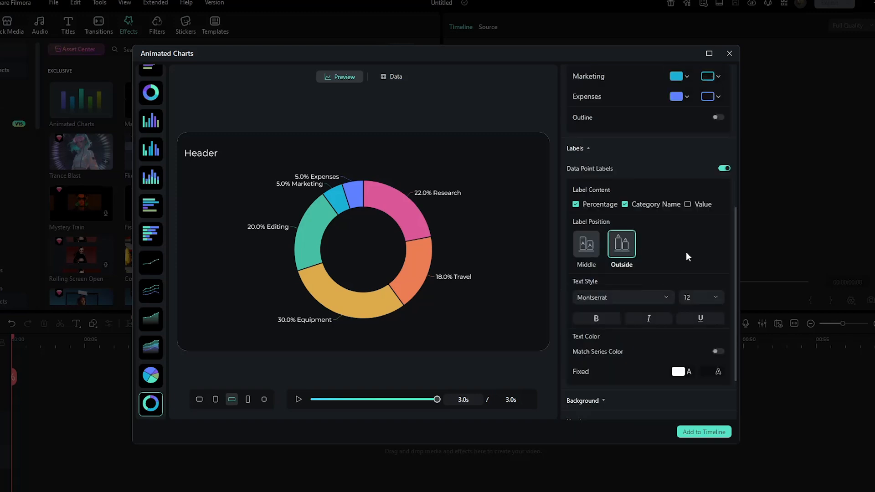
click(576, 205)
click(576, 205)
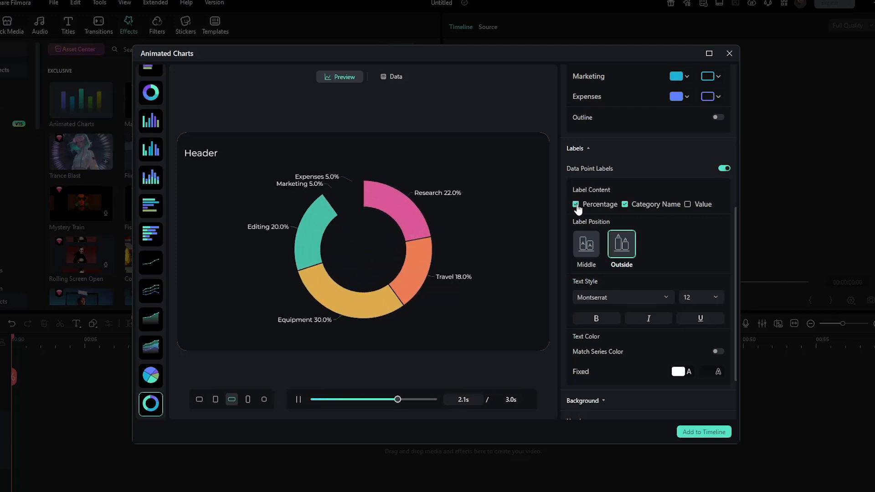
click(625, 205)
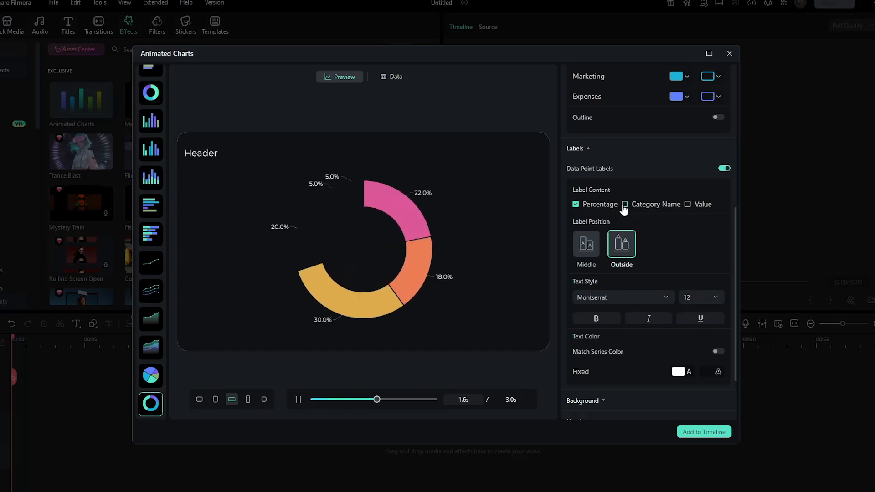
Step: Lower the opacity of the donut chart's canvas background to its minimum
scroll(667, 225, down, 3)
click(606, 324)
scroll(657, 335, down, 3)
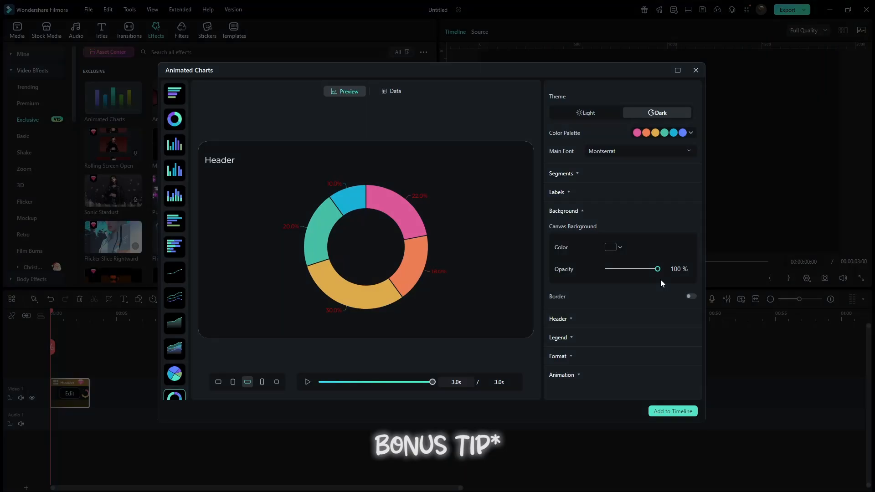
drag(658, 269, 603, 270)
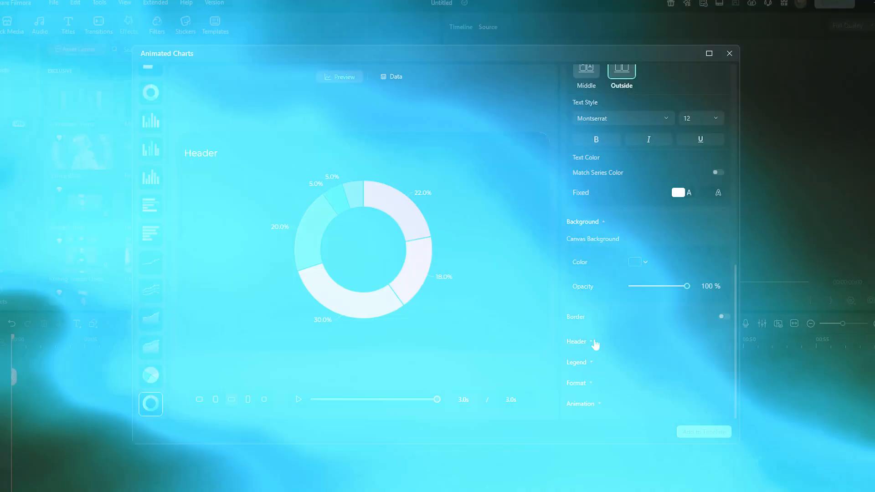
Step: Set the donut chart's header text to "Budget Split"
click(595, 343)
scroll(615, 328, down, 3)
click(613, 307)
text(Budget Split)
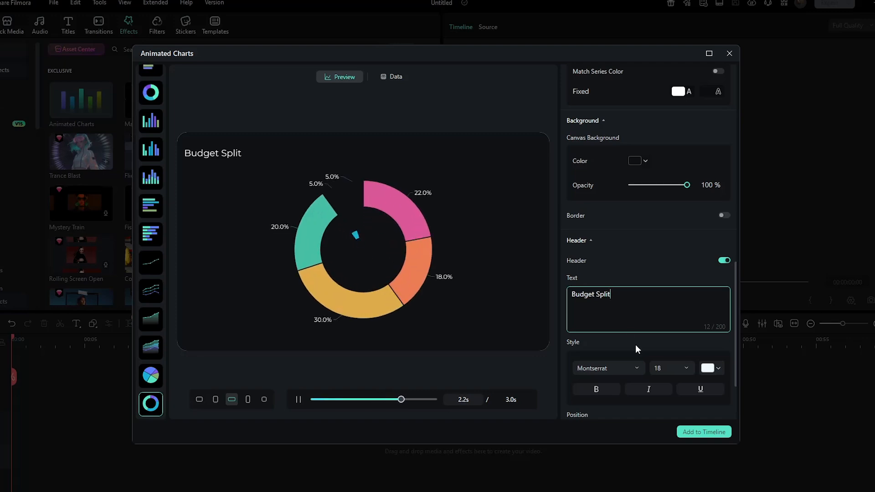
Step: Turn on the chart legend and give it the Circle style
scroll(635, 345, down, 2)
click(585, 363)
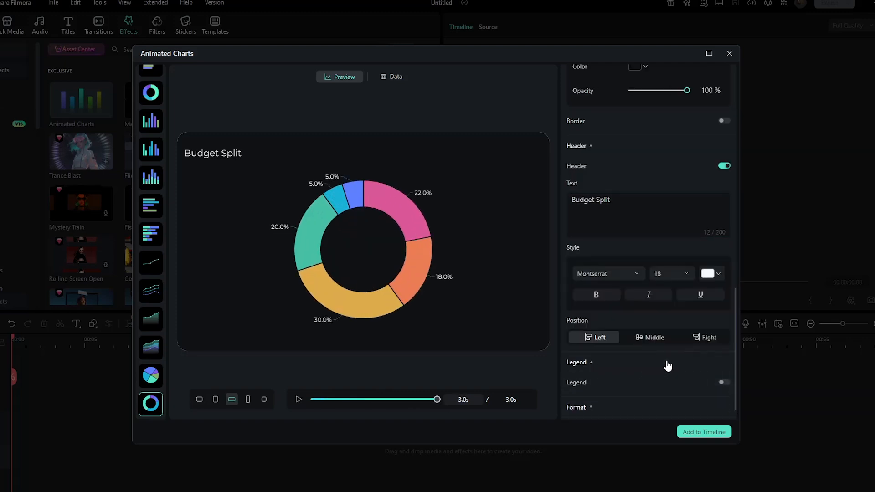
scroll(668, 366, down, 1)
click(724, 359)
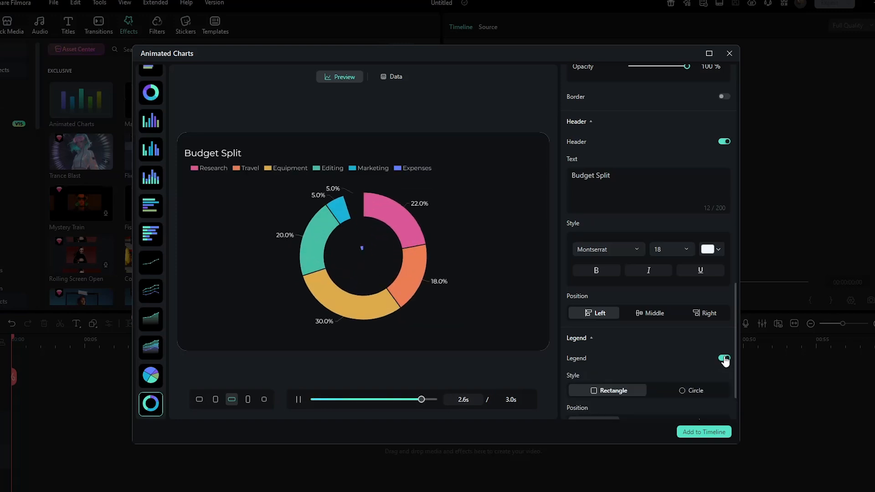
click(684, 392)
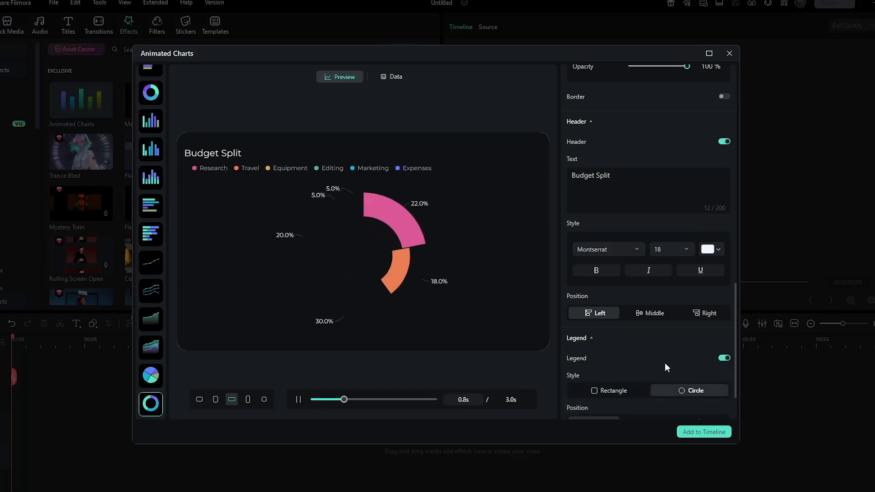
Step: Set the animation duration to 4800, comparing the styles and orders and choosing Orbit style with Sequential order
scroll(666, 367, down, 2)
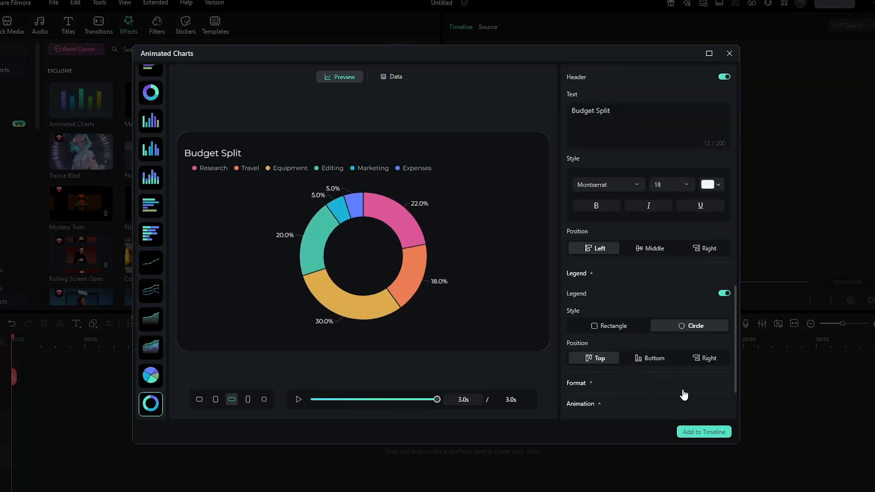
scroll(684, 394, down, 3)
drag(626, 336, 629, 335)
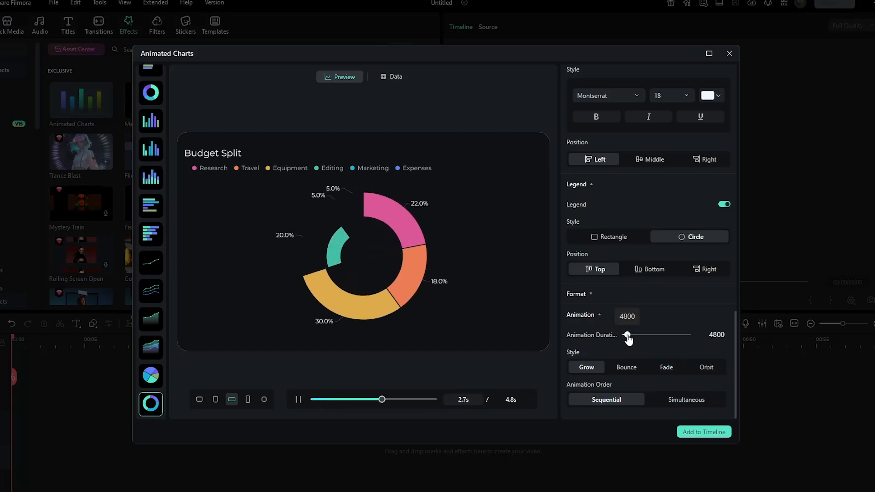
click(630, 365)
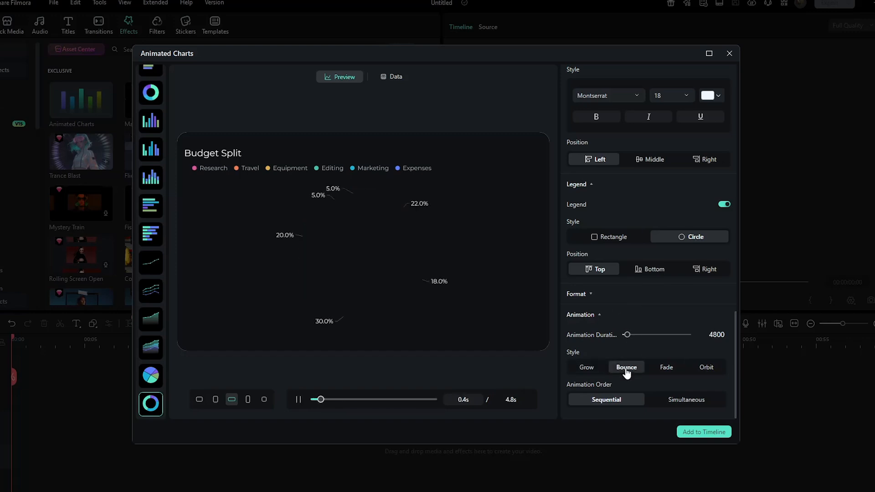
click(667, 368)
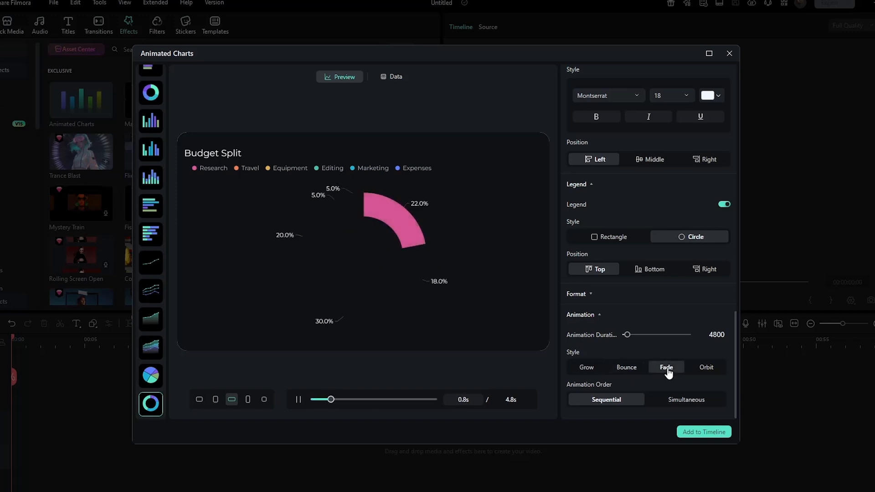
click(705, 370)
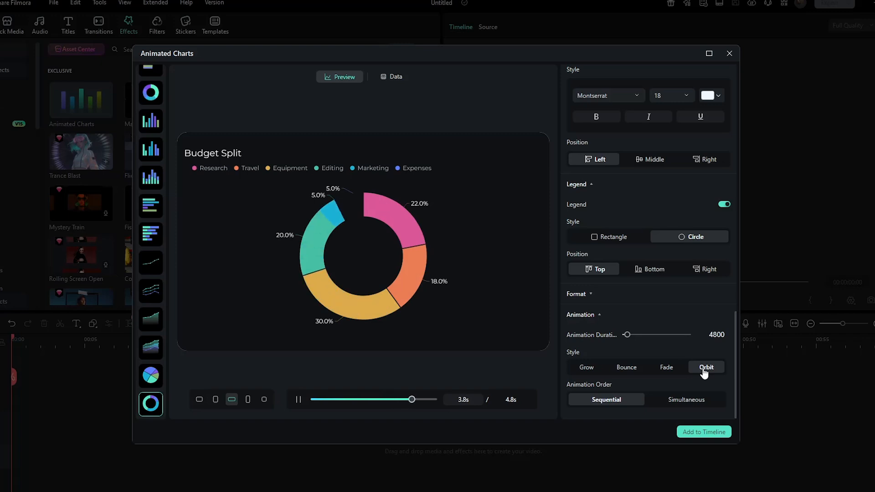
click(691, 401)
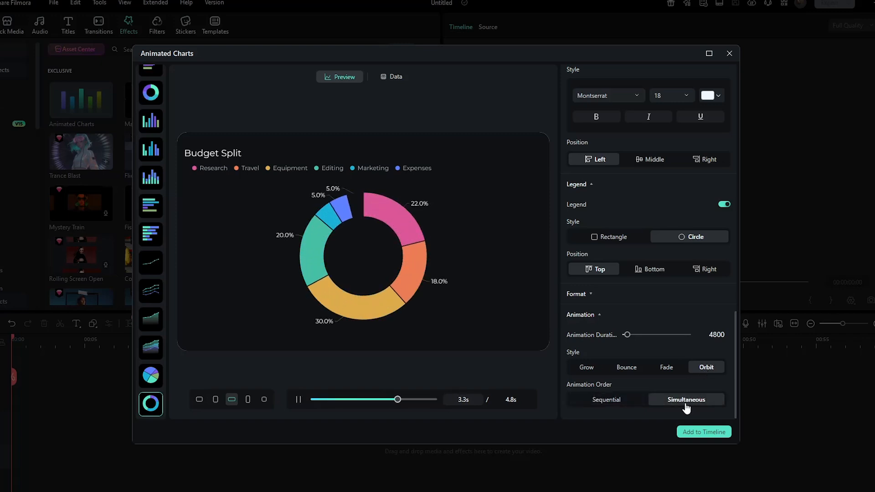
click(637, 401)
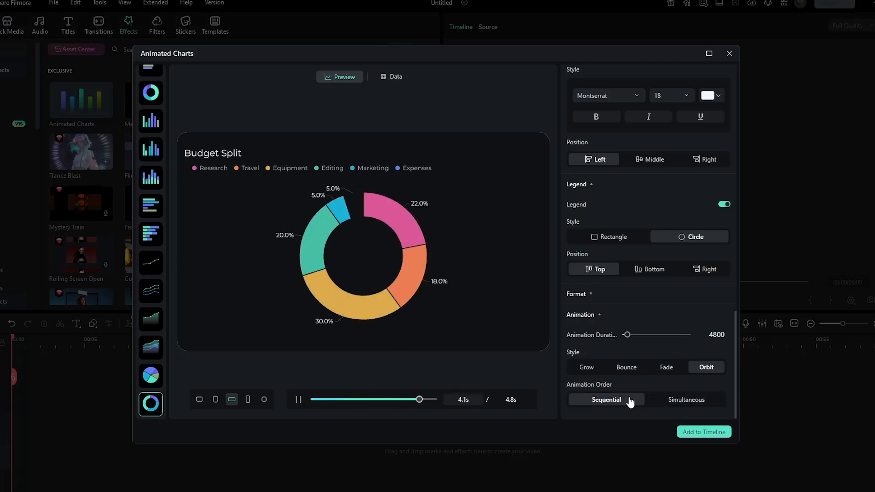
Step: Place the finished donut chart on the Video 2 track, with the Black stock background beneath it on Video 1
click(690, 433)
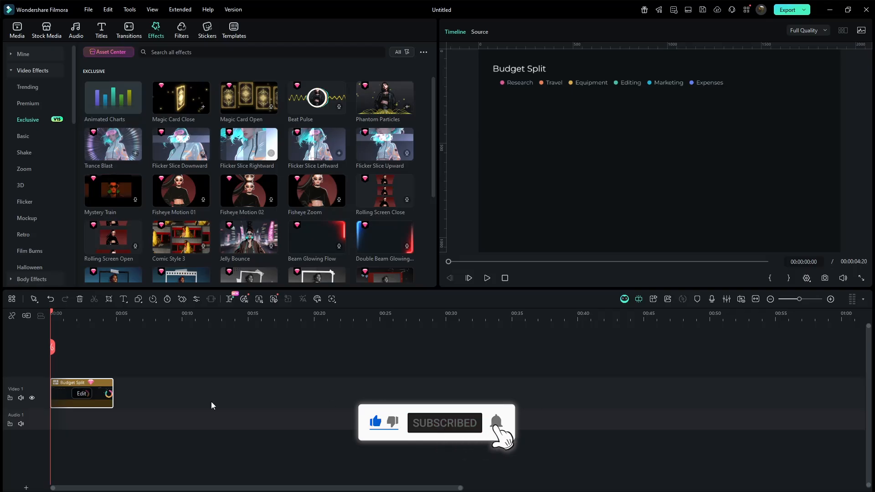
drag(104, 391, 103, 375)
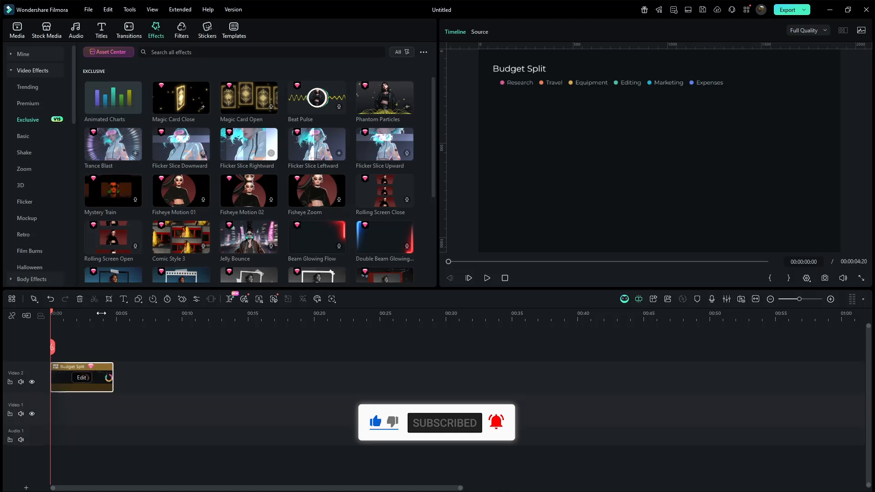
click(46, 32)
drag(96, 93, 101, 415)
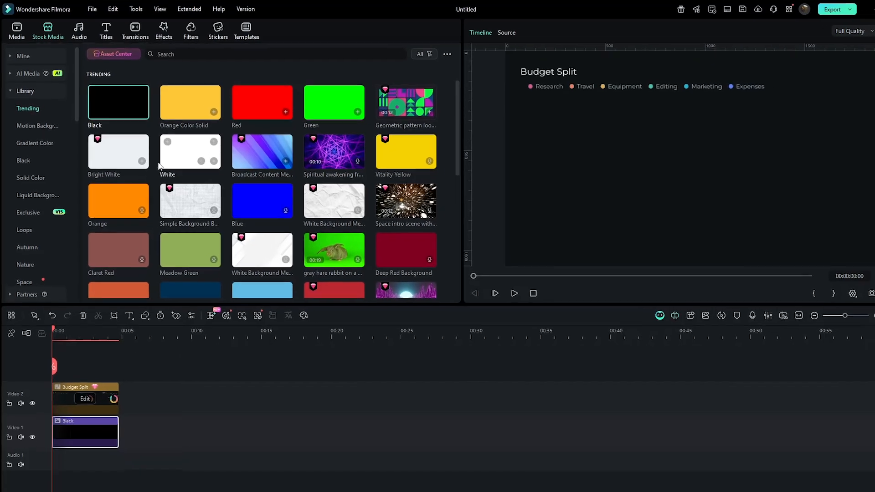
Step: Search the effects for "paper" and apply Paper Crinkle 03 16-9 to the Black clip
click(170, 32)
click(179, 53)
text(paper)
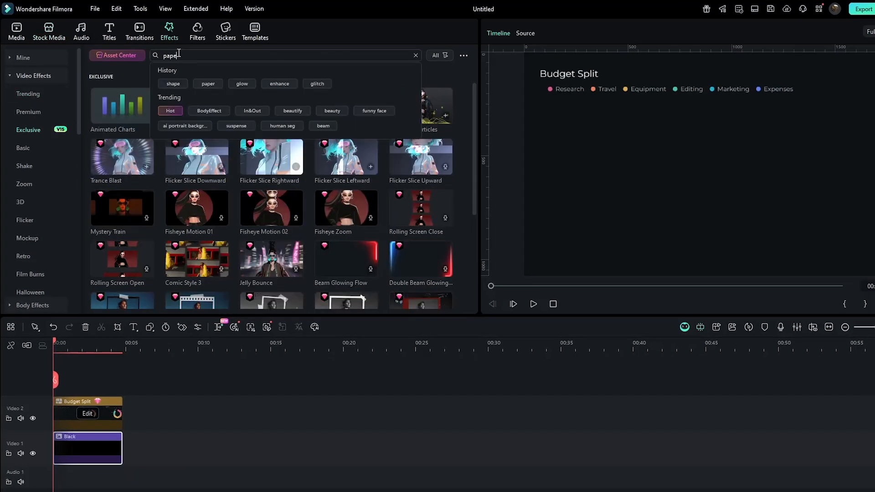
key(Return)
drag(122, 107, 70, 447)
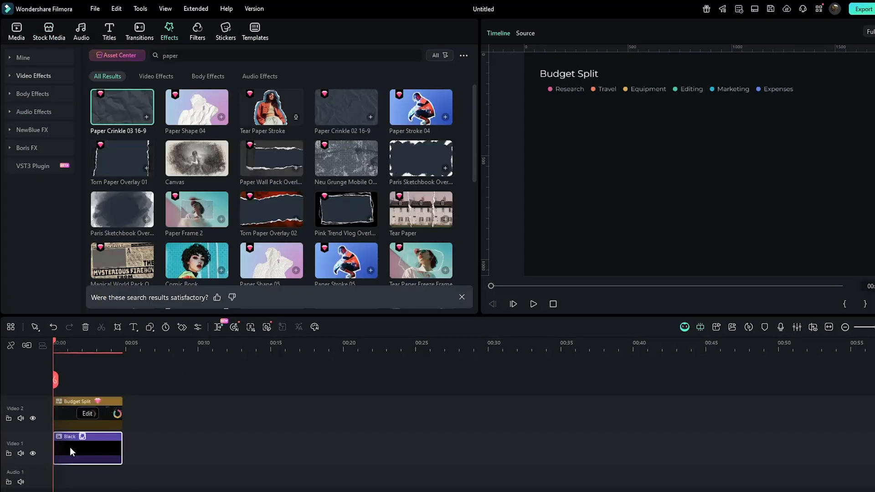
Step: Play the start of the timeline and scale the Budget Split chart clip down to 78% over the paper background
key(space)
key(space)
click(82, 427)
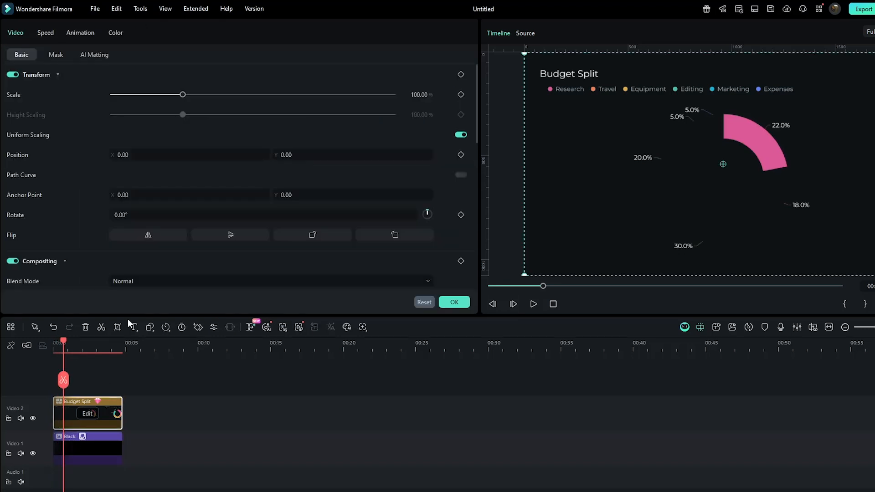
drag(181, 98, 169, 96)
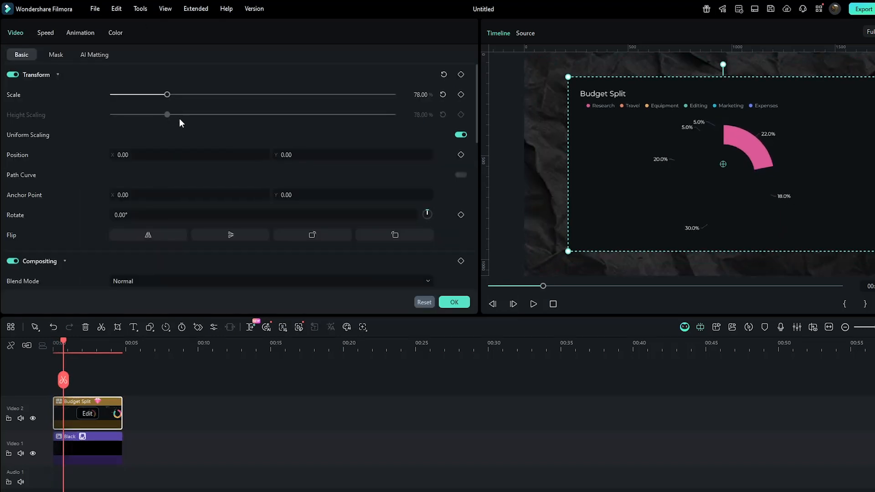
Step: Turn on a drop shadow for the Budget Split clip, with 0% distance and 61% opacity
scroll(185, 146, down, 5)
click(12, 104)
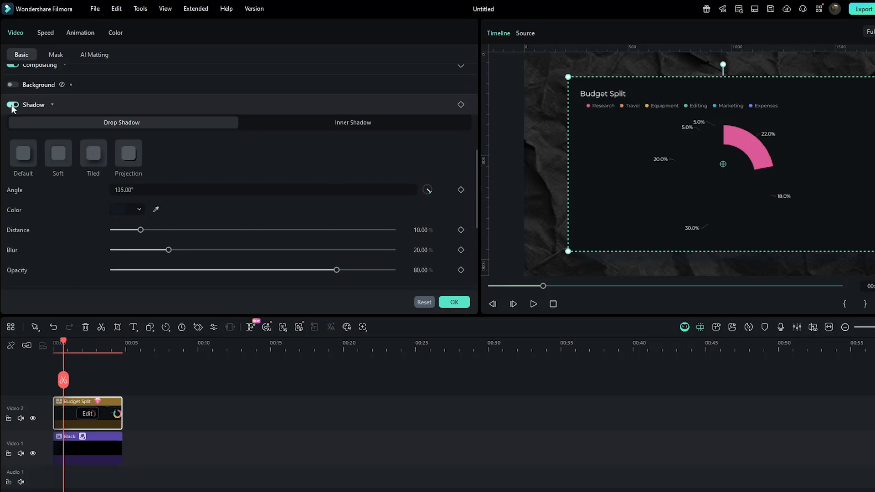
click(58, 154)
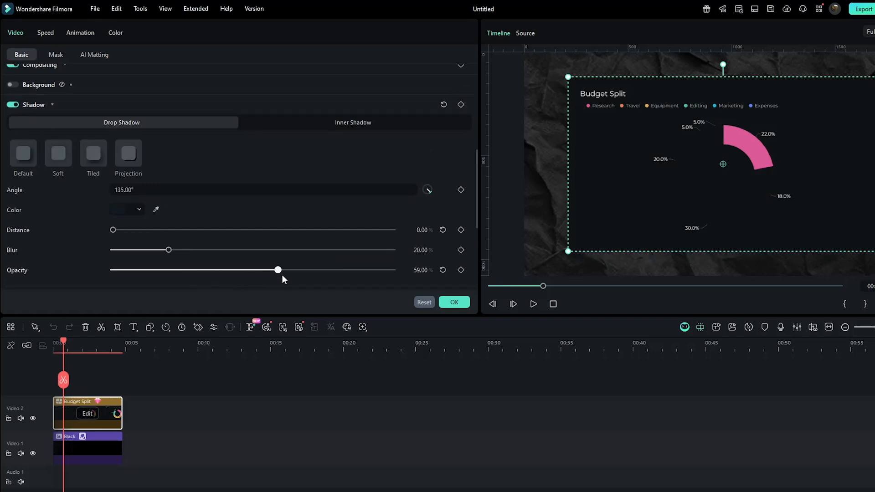
Step: Search the effects for "shape", apply Shape Mask to the Budget Split clip, and reduce the mask's radius for slightly rounded corners
click(269, 368)
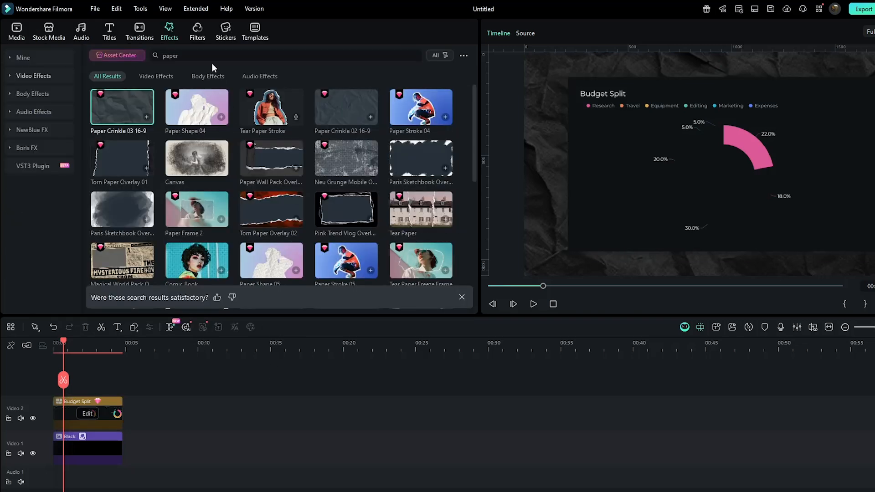
text(shape)
key(Return)
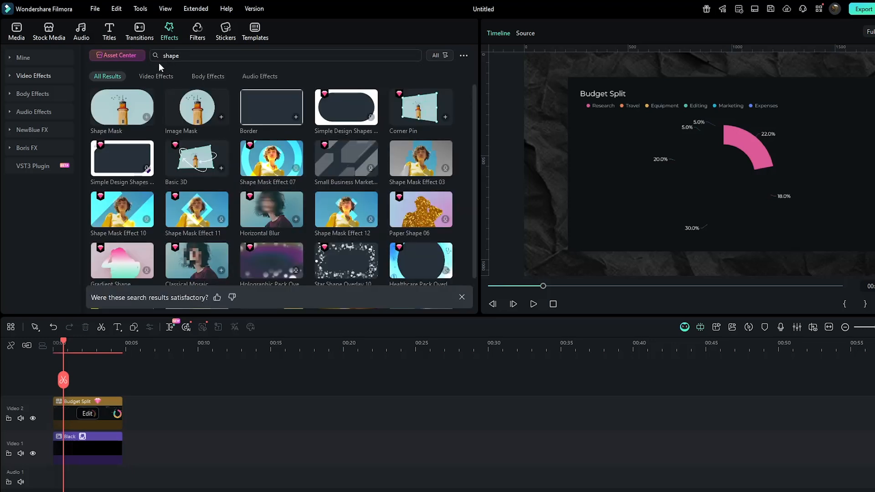
drag(136, 104, 78, 402)
click(105, 403)
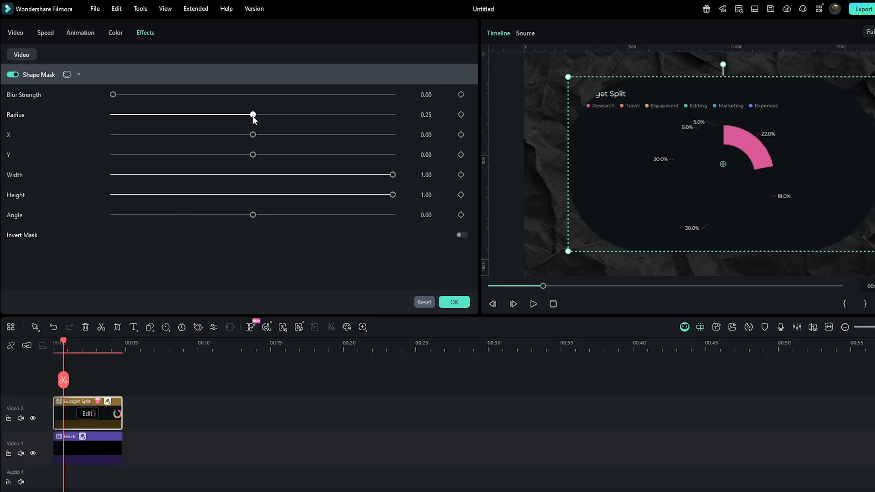
drag(252, 115, 191, 118)
Step: Try Screen and other blend modes on the Budget Split clip and return the preview to the start
click(16, 33)
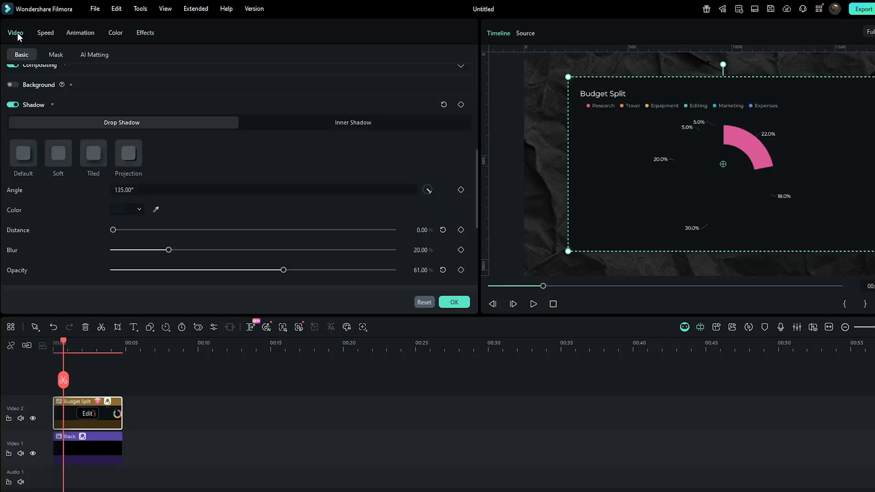
scroll(270, 179, up, 3)
click(265, 135)
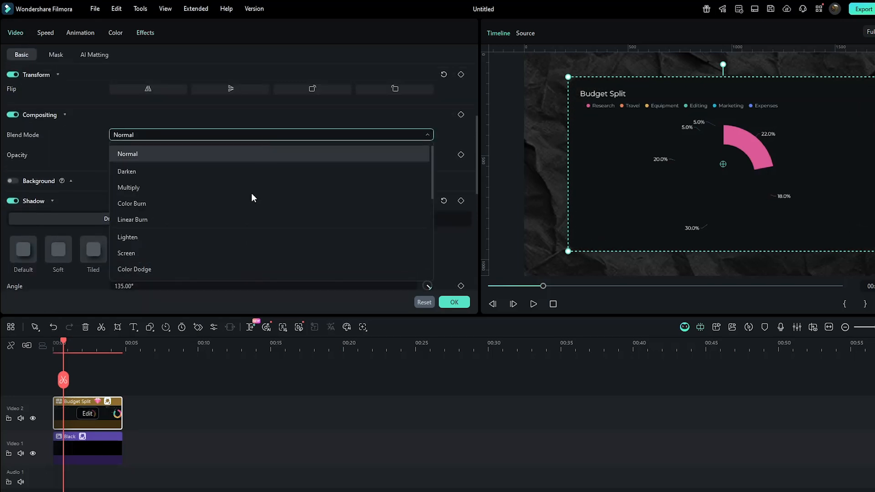
click(219, 253)
scroll(218, 252, down, 3)
click(139, 175)
click(186, 240)
click(490, 279)
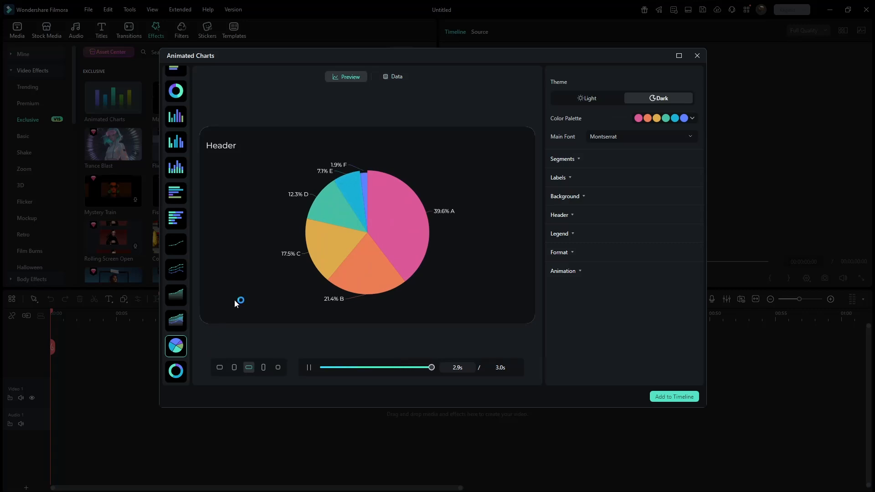
Step: Load the CSV file from the Assets folder as the pie chart's data and preview the chart
click(392, 78)
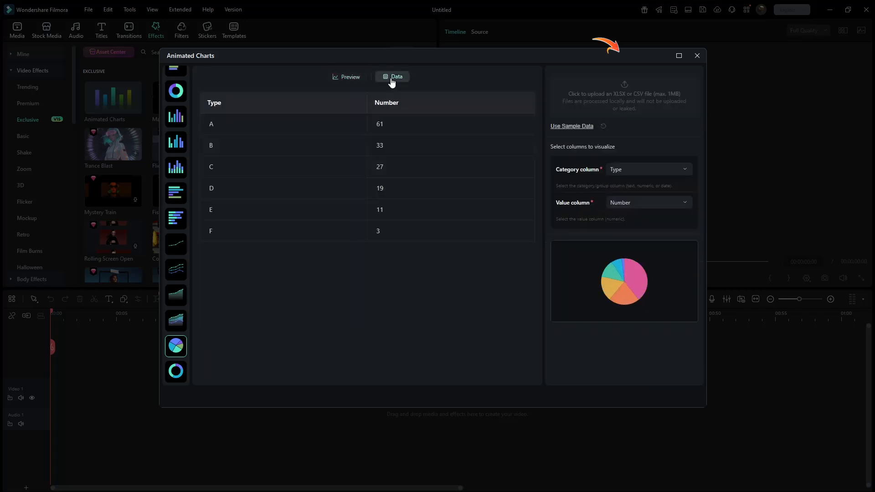
click(622, 103)
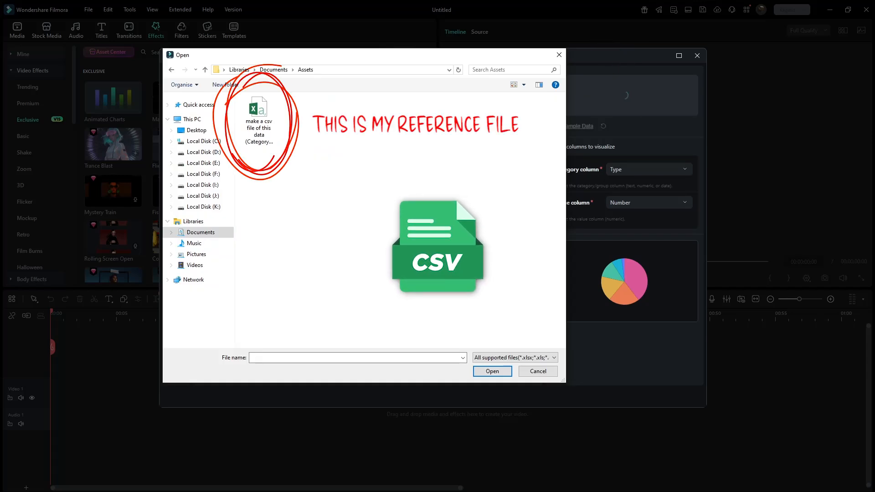
double_click(264, 138)
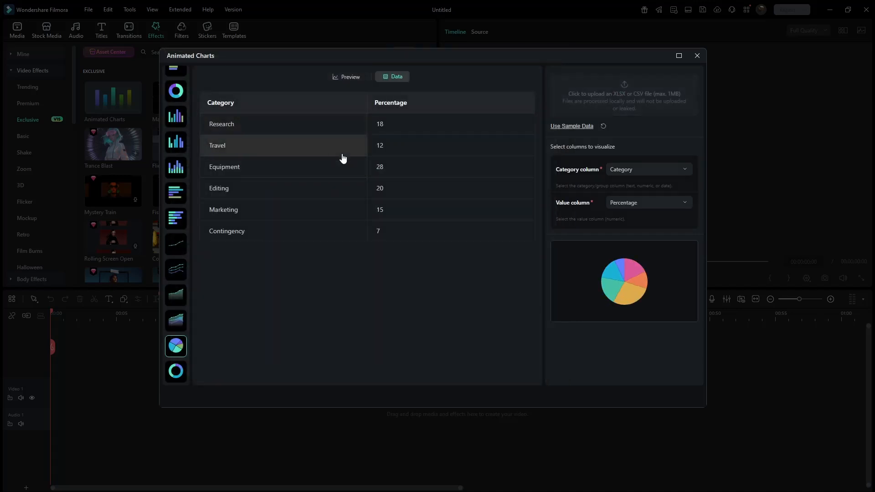
click(350, 77)
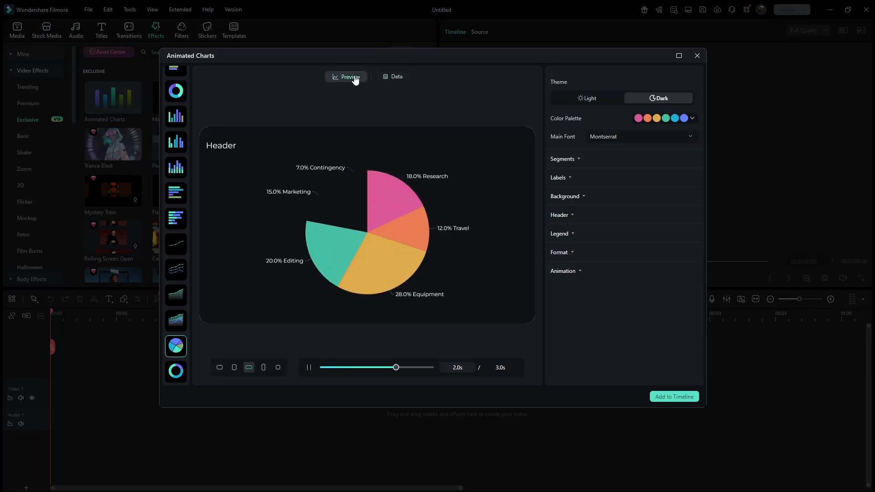